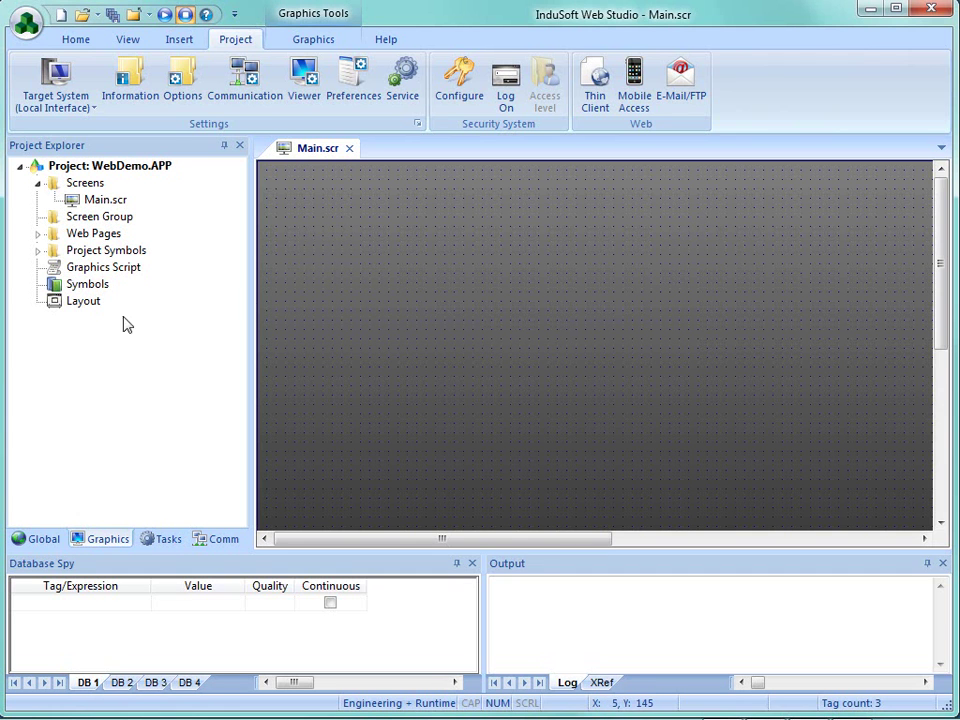
Open the Symbols library from the Project Explorer to show the Switches_3 switch graphics.
double_click(80, 285)
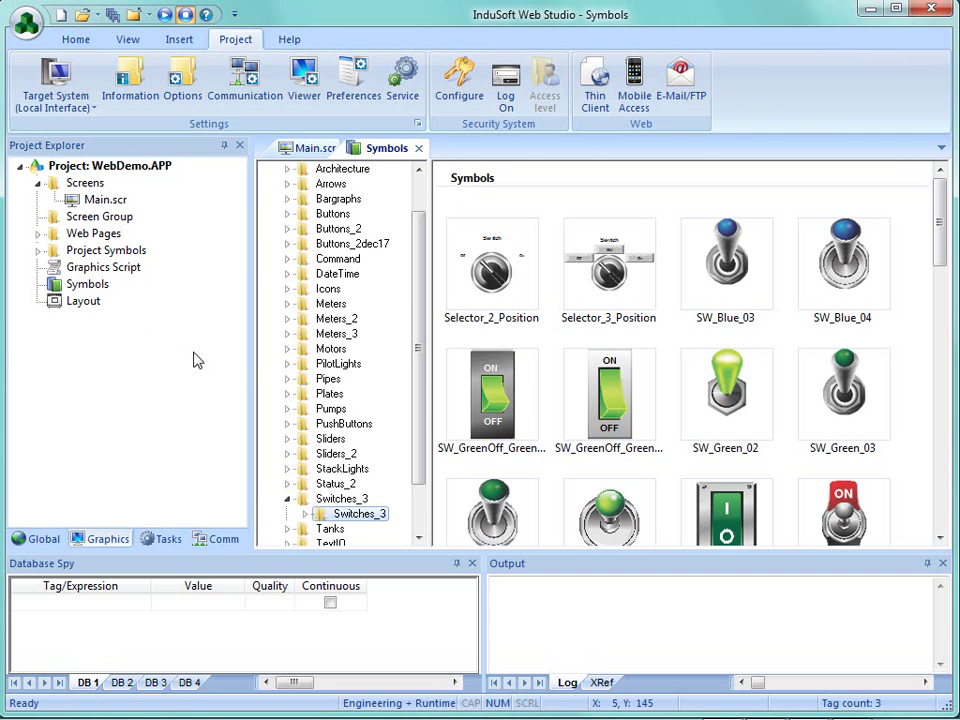
Place the SliderSilver slider from Sliders_2 on Main.scr and bind it to a new Temp tag.
left_click(336, 454)
left_click_drag(618, 250, 354, 315)
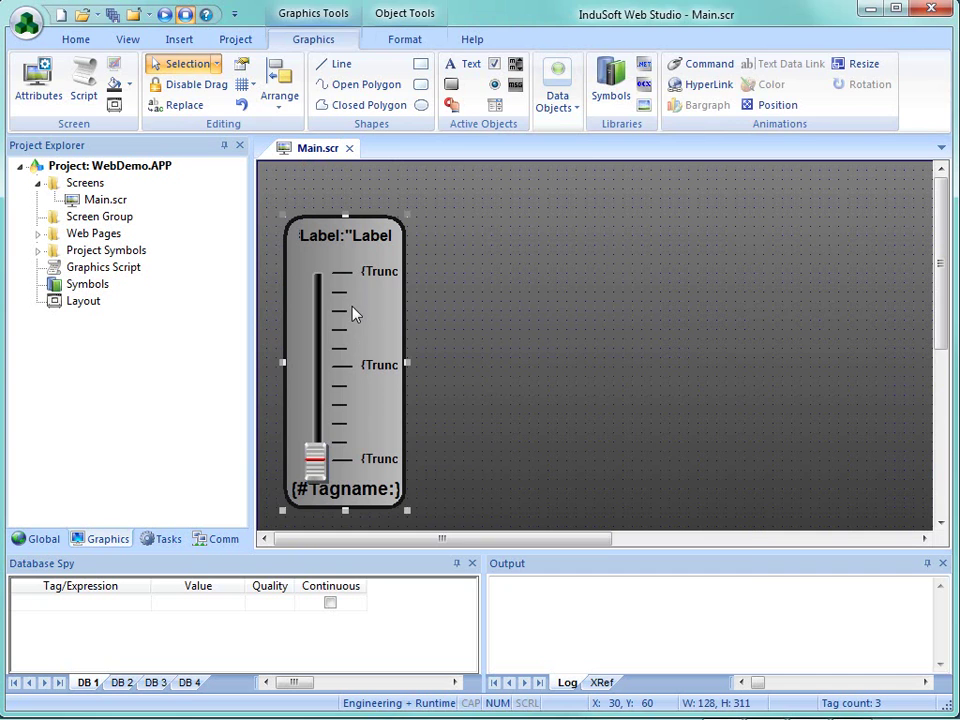
double_click(352, 313)
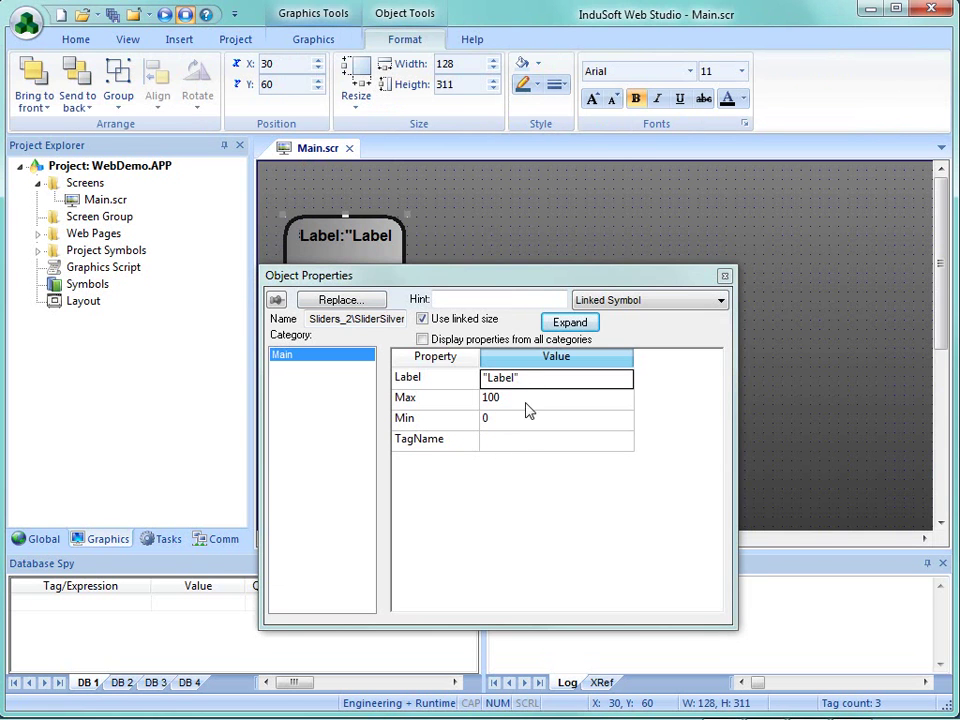
left_click(522, 445)
type("Temp")
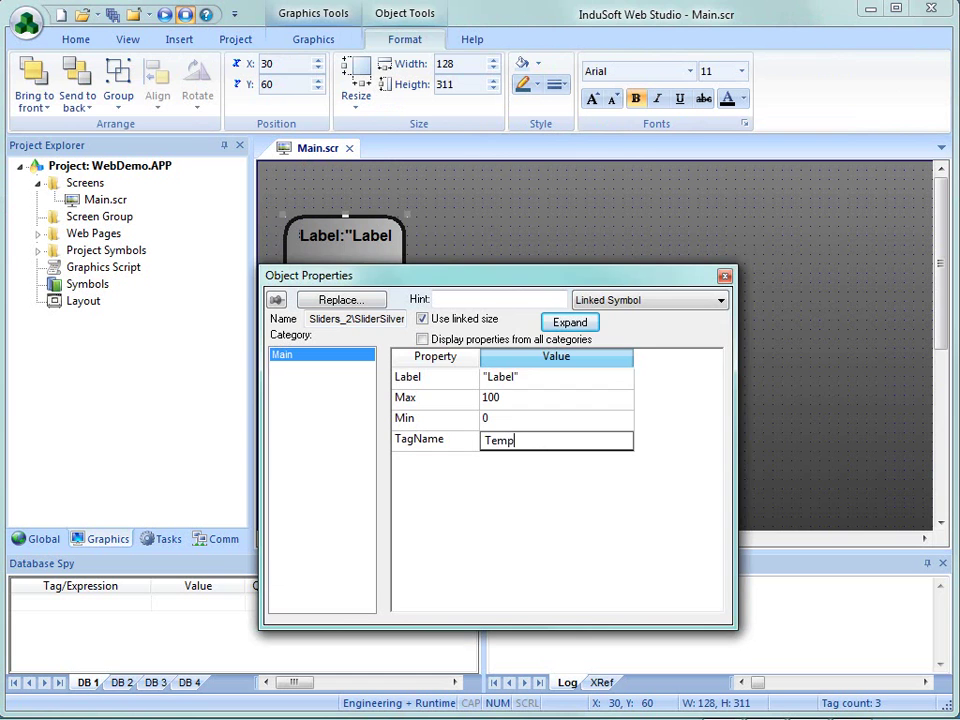
key("Return")
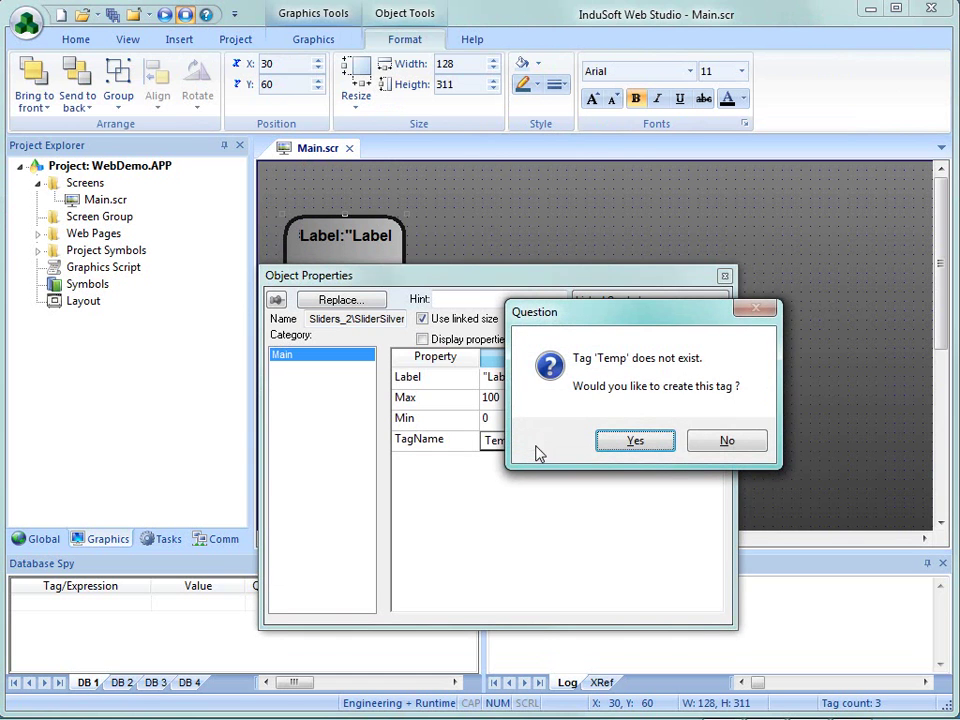
left_click(624, 446)
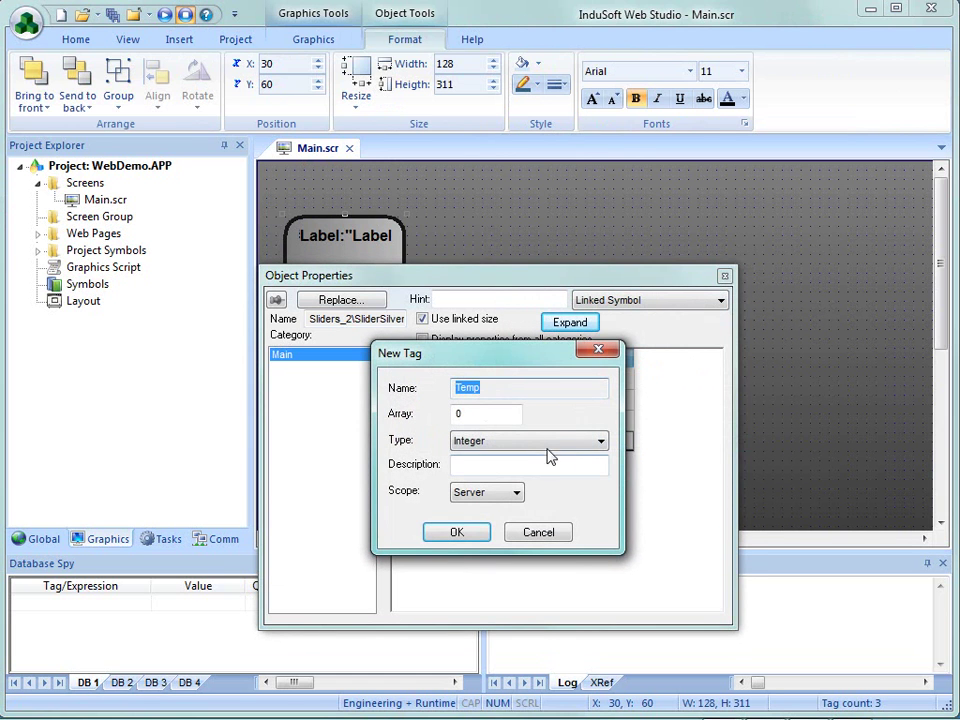
left_click(481, 543)
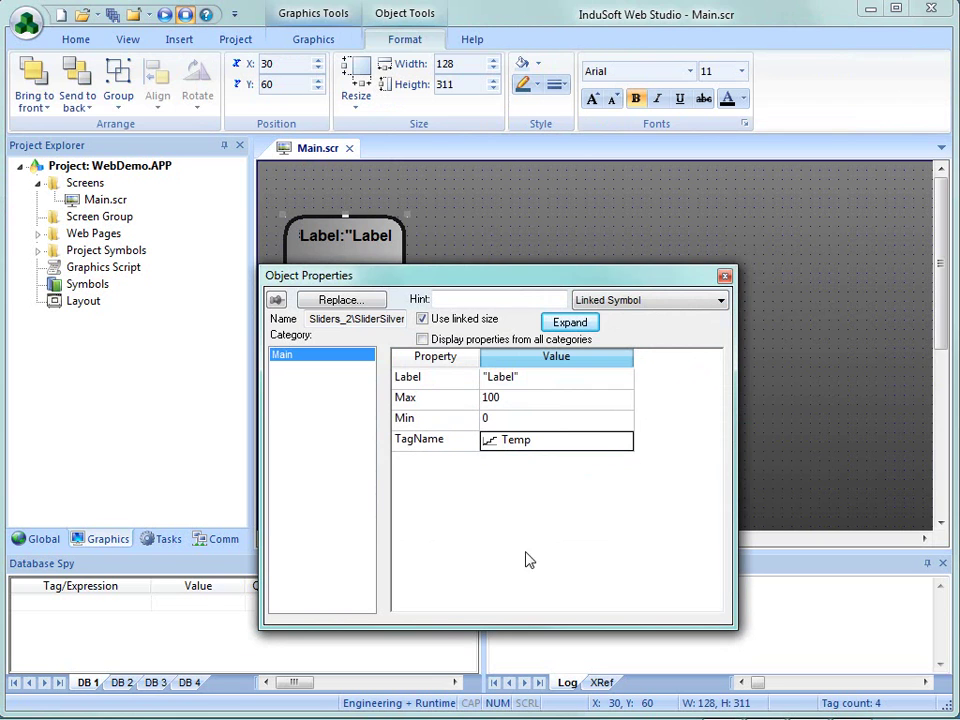
Set the slider's Label to "Temperature".
left_click(538, 382)
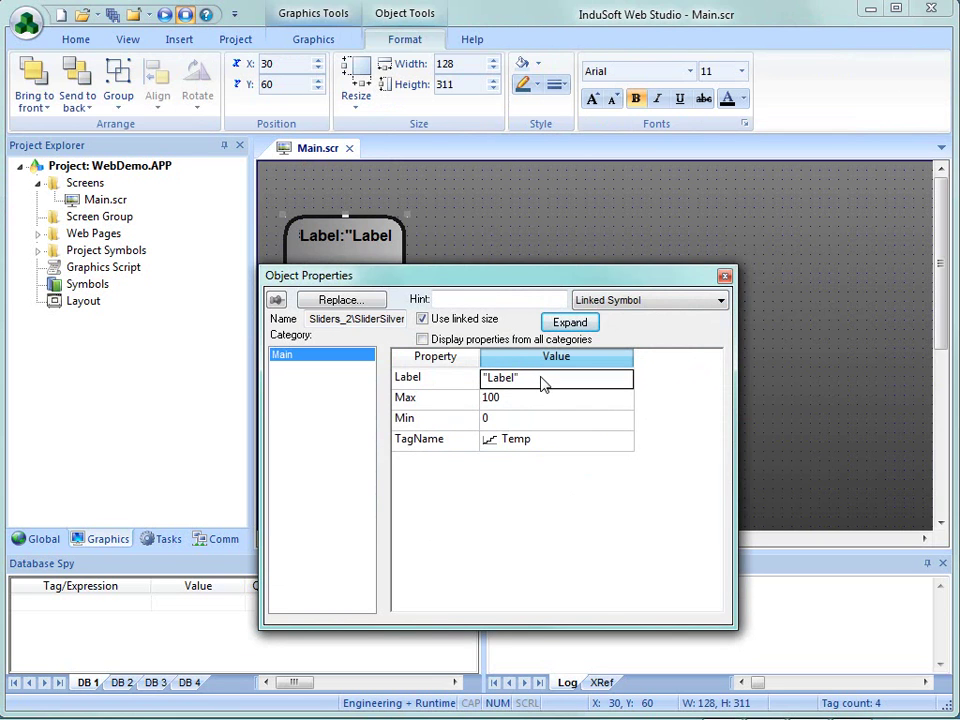
left_click_drag(536, 383, 453, 387)
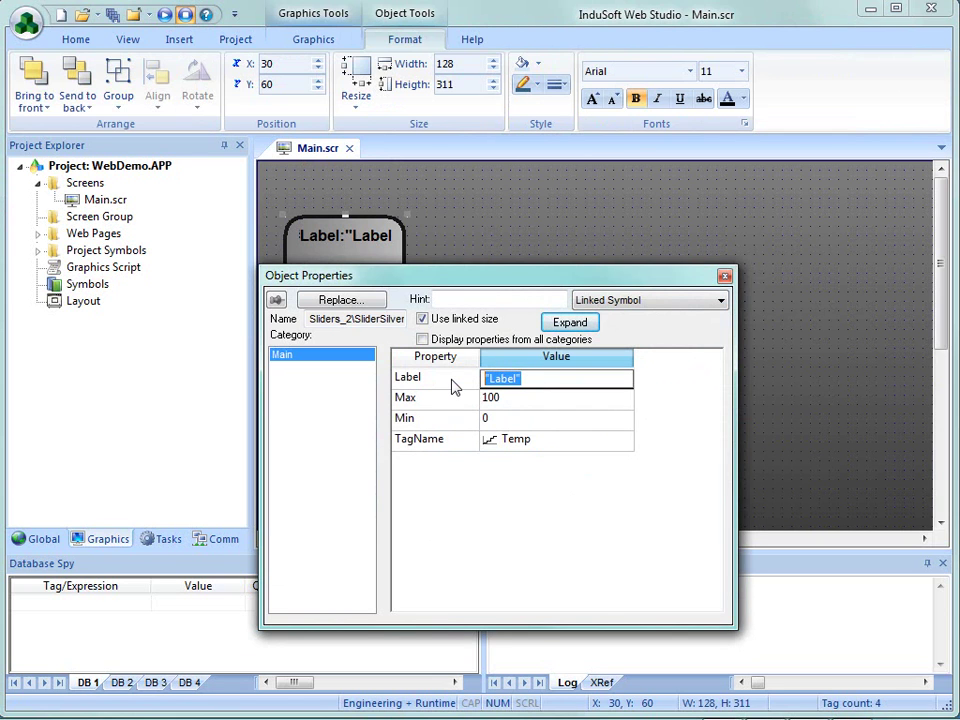
type("\"Temperature\"")
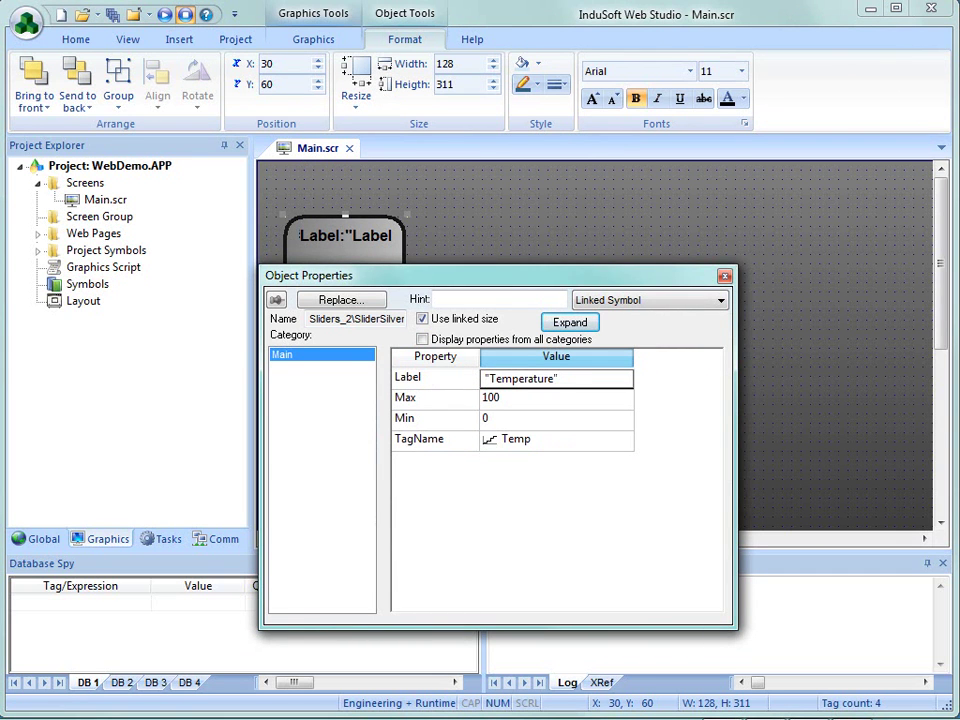
Place the blue Switches_3 toggle switch right of the slider on Main.scr.
left_click(505, 253)
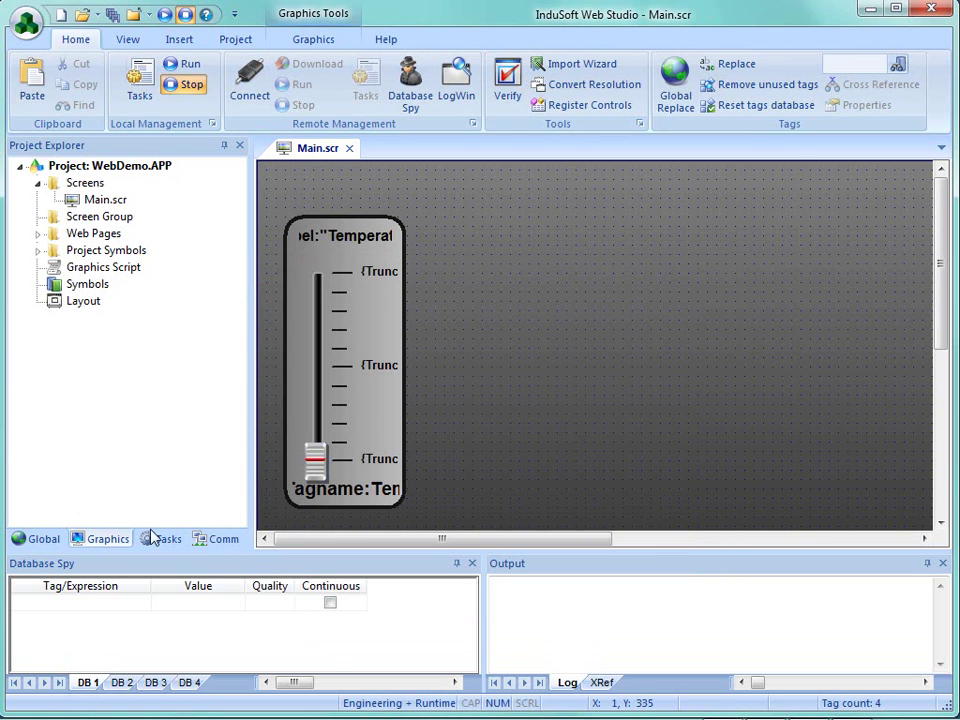
double_click(53, 287)
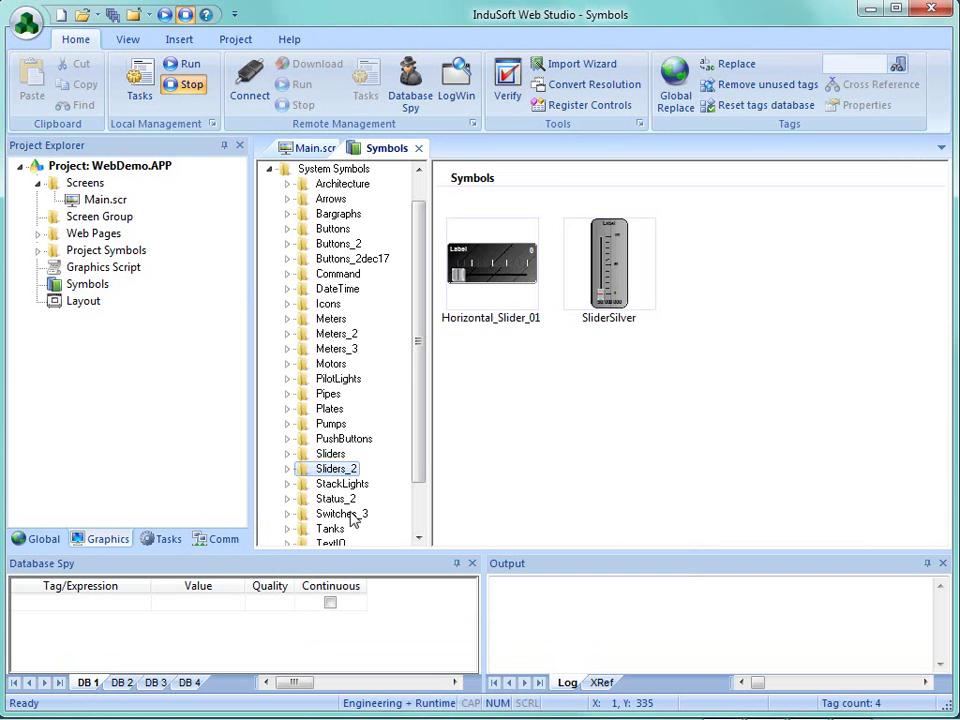
left_click(340, 514)
left_click(369, 527)
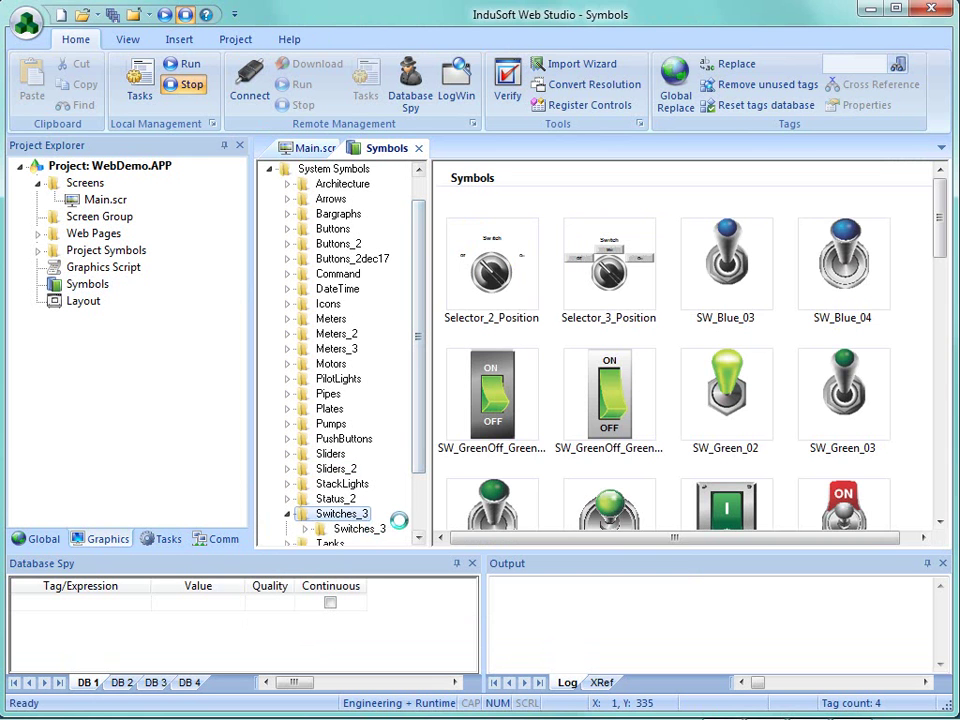
left_click(720, 280)
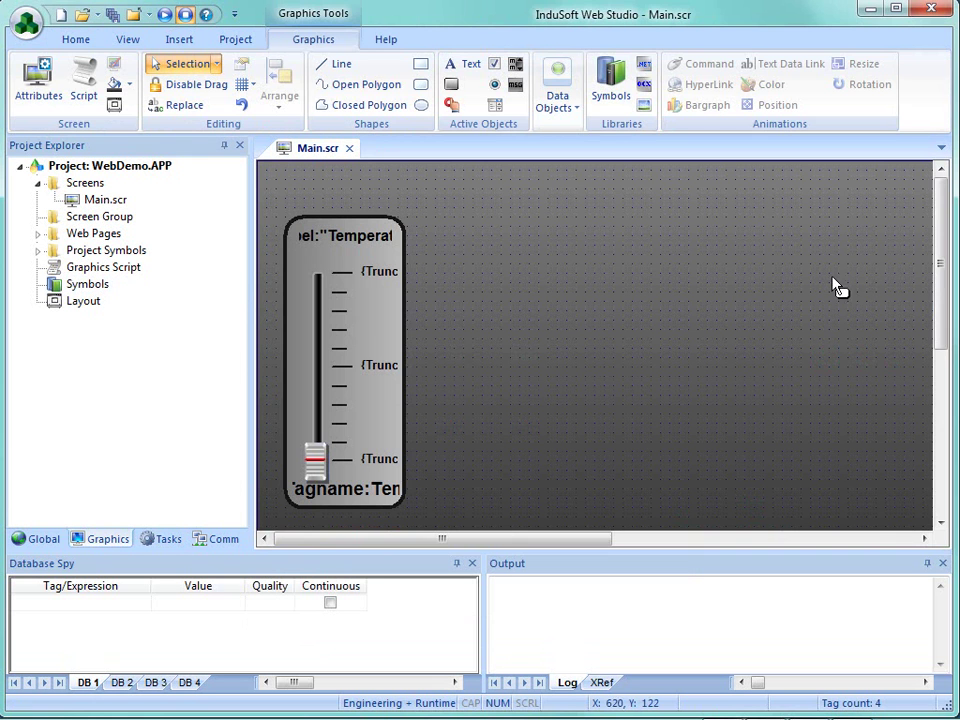
left_click(463, 268)
double_click(489, 300)
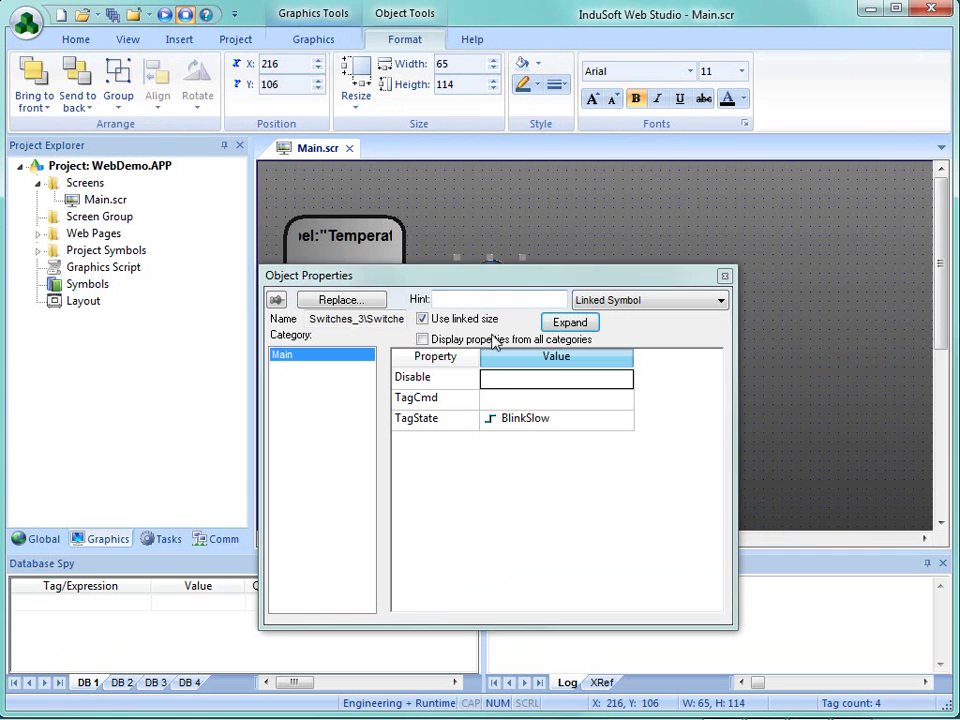
Set the switch's TagCmd to SW_1, creating it as a Boolean tag.
left_click(507, 397)
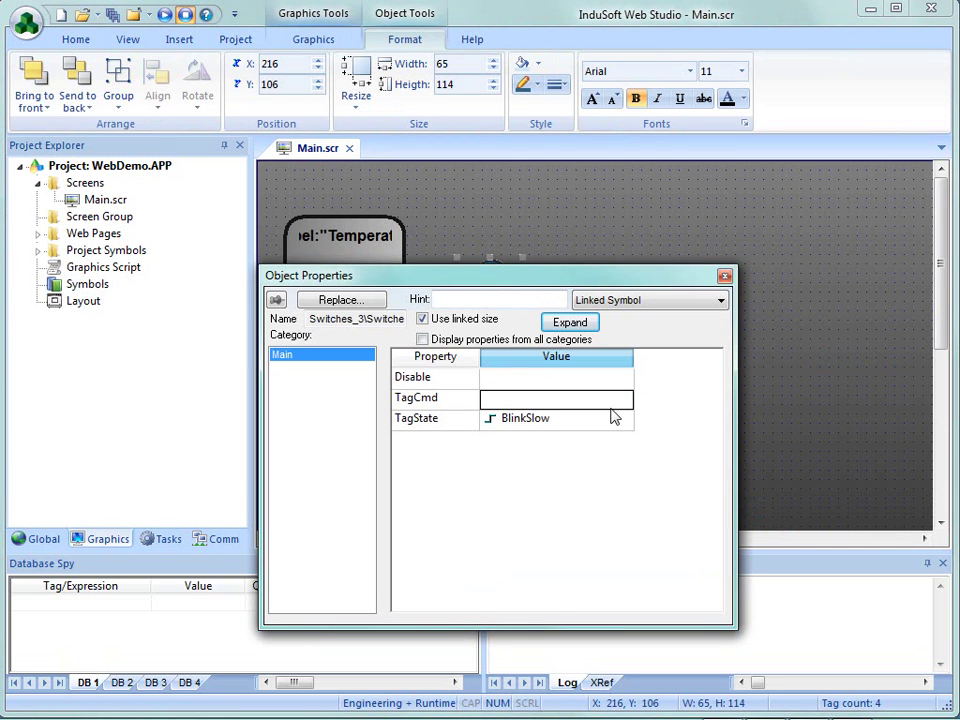
type("SW_1")
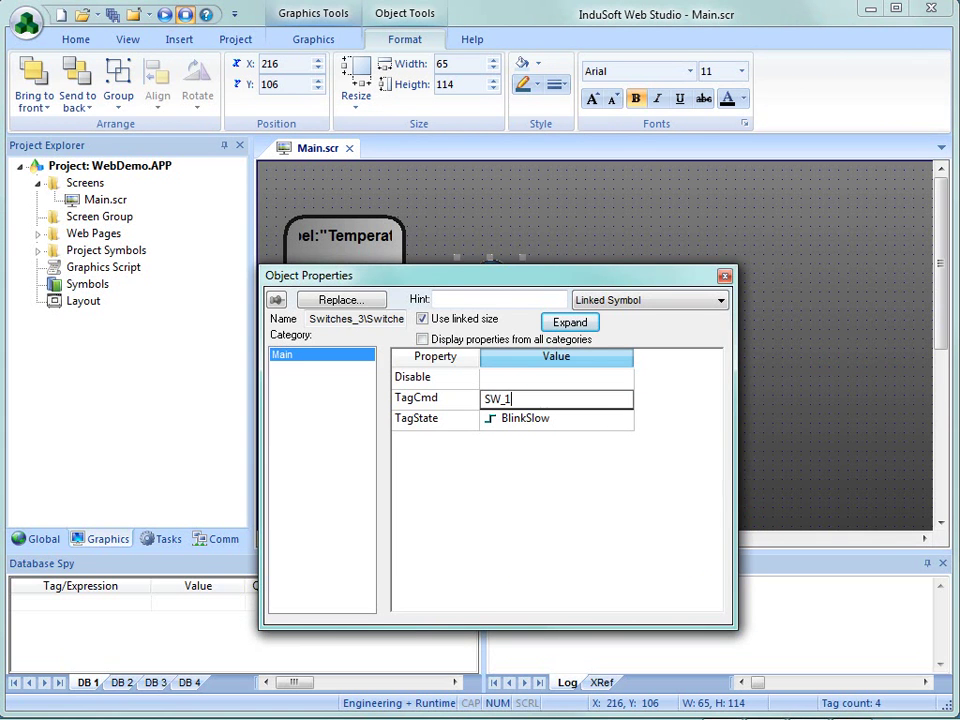
left_click(611, 416)
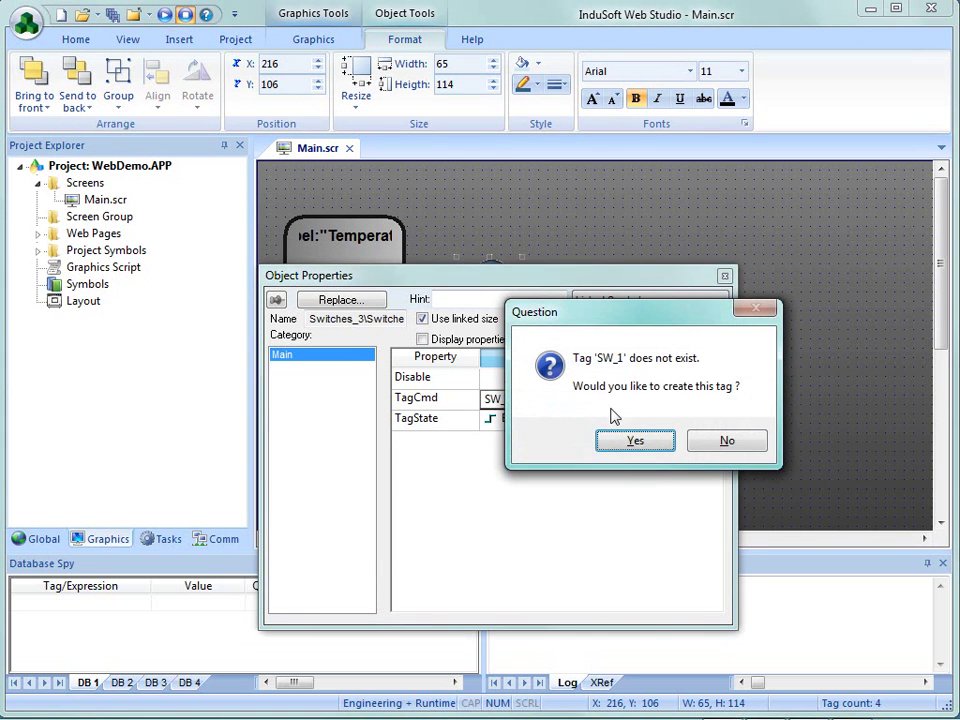
key("Return")
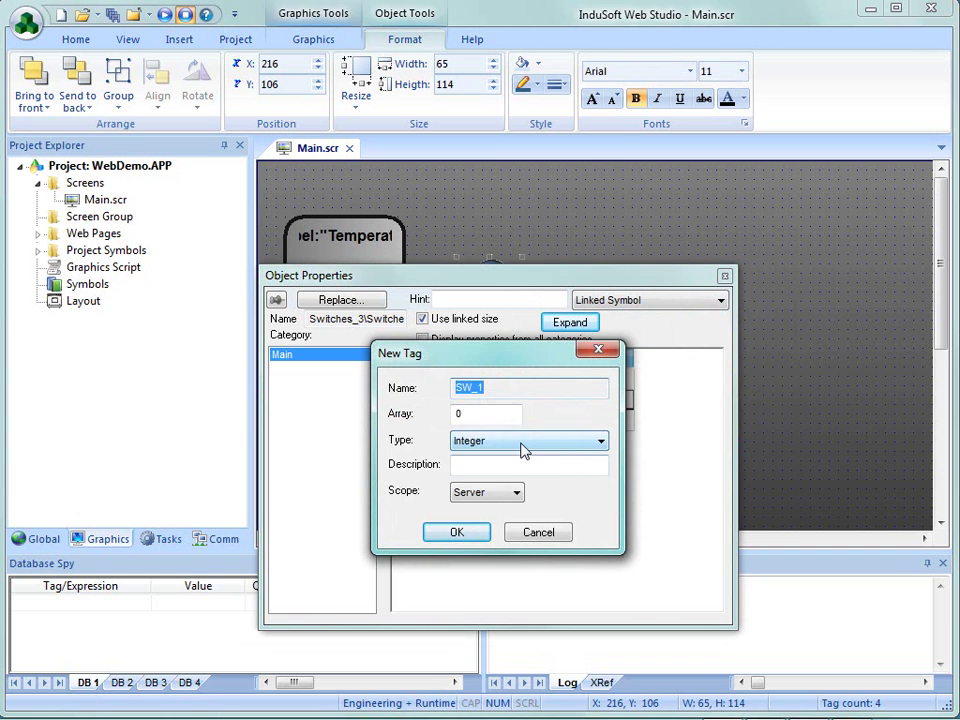
left_click(521, 441)
left_click(512, 459)
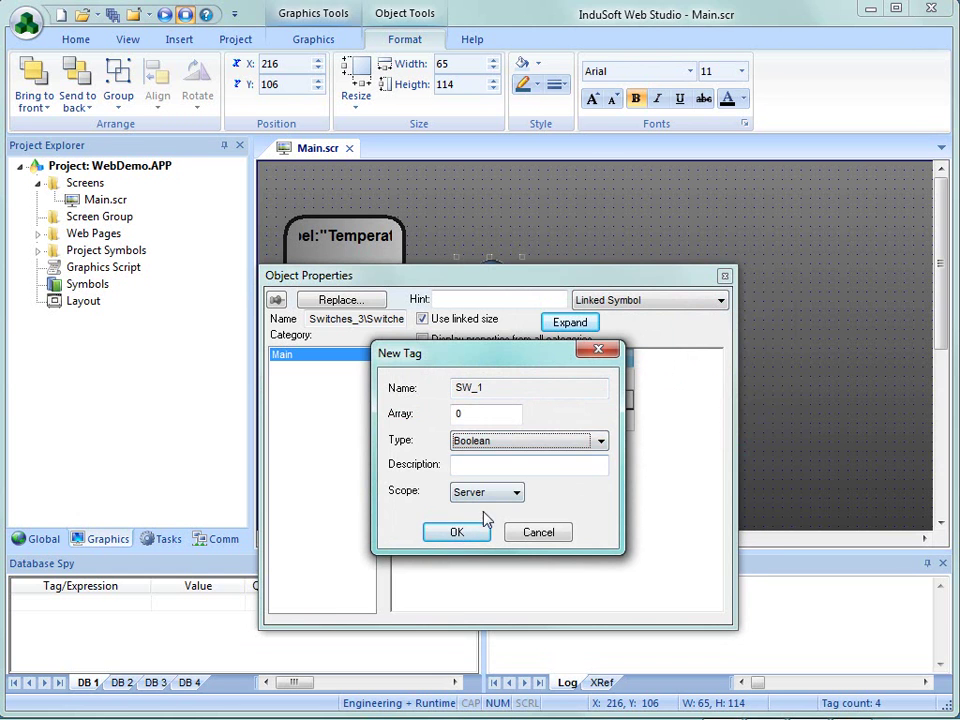
left_click(467, 534)
Pick SW_1 as the switch's TagState from the Object Finder.
double_click(561, 428)
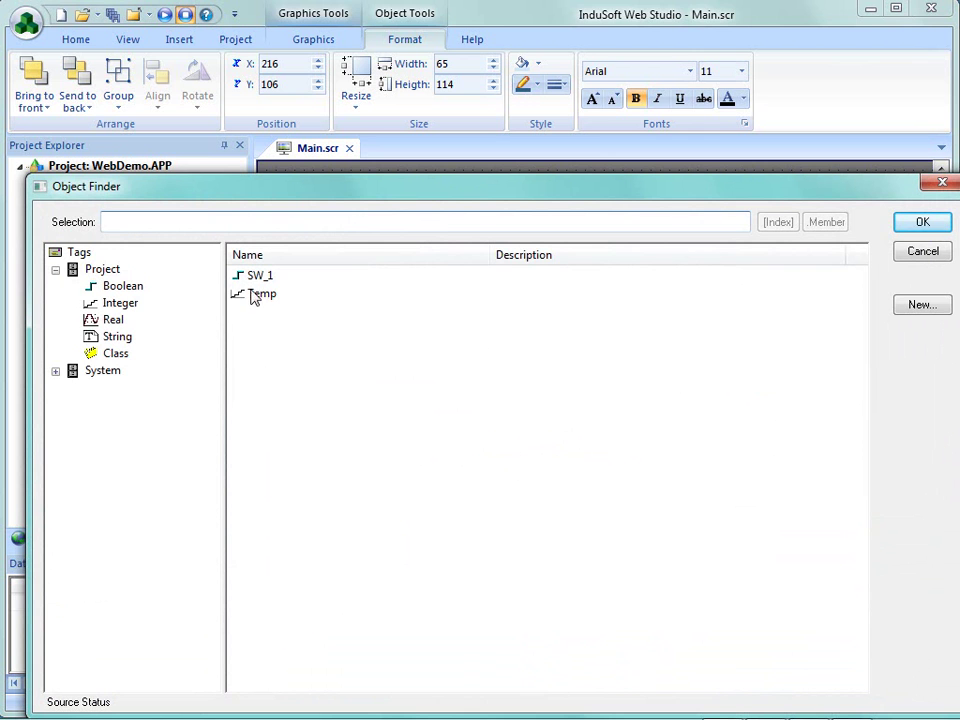
left_click(259, 277)
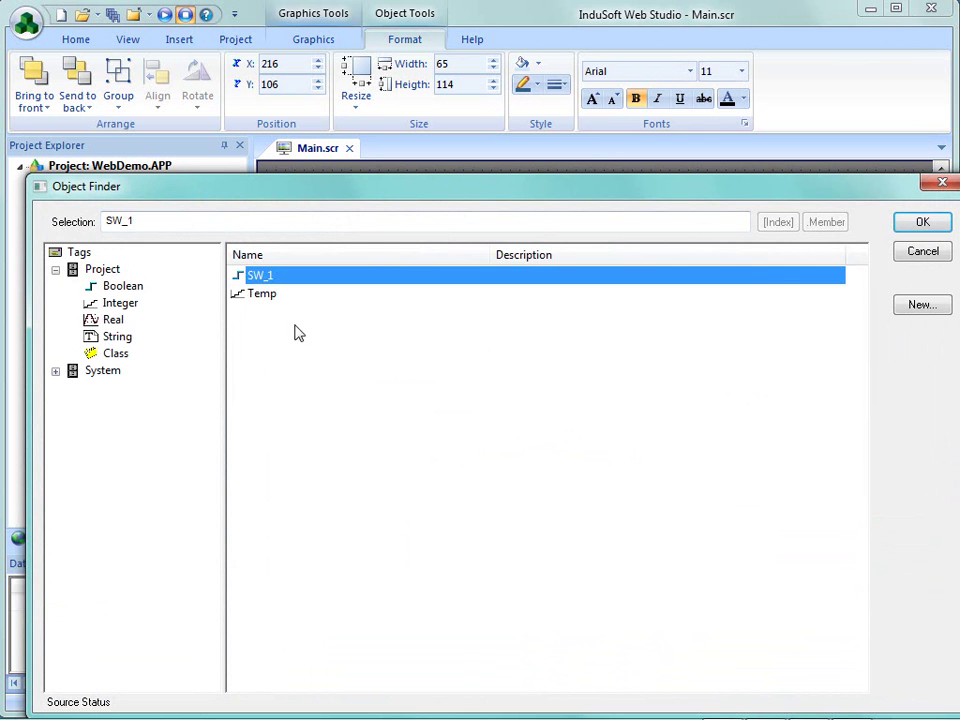
left_click(909, 227)
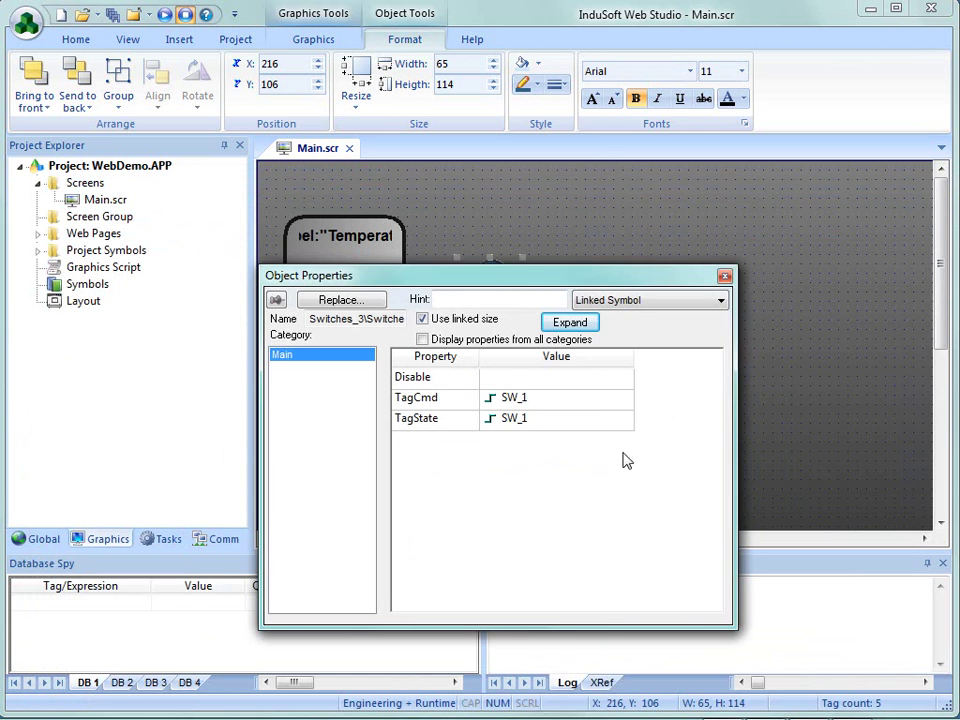
Close the switch properties, save Main.scr, and close its tab, answering Yes to save.
left_click(725, 276)
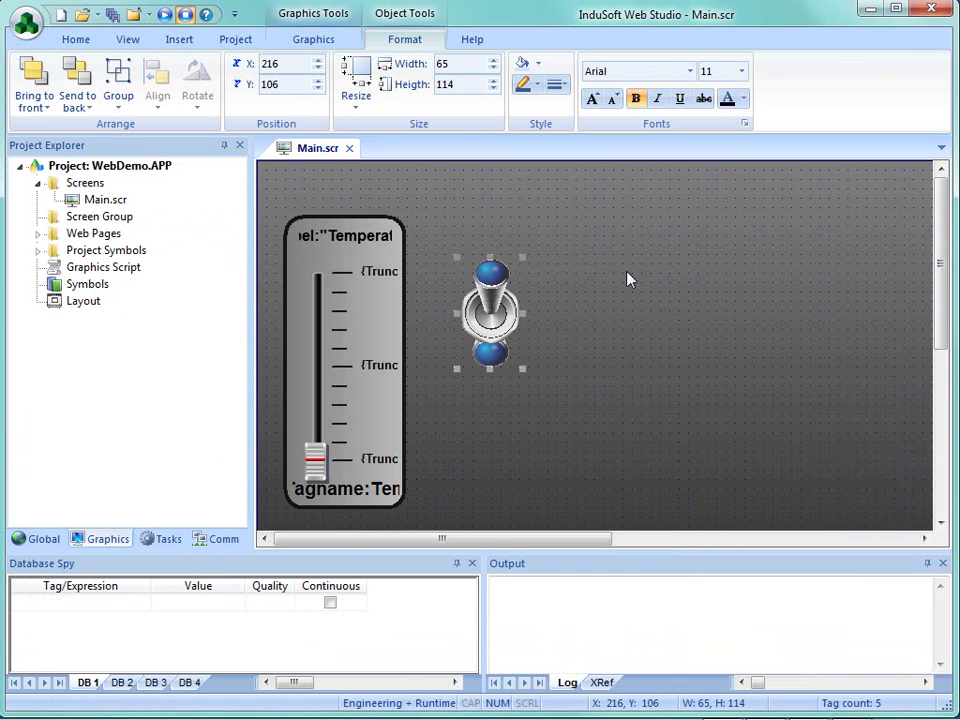
right_click(322, 150)
left_click(330, 157)
left_click(349, 148)
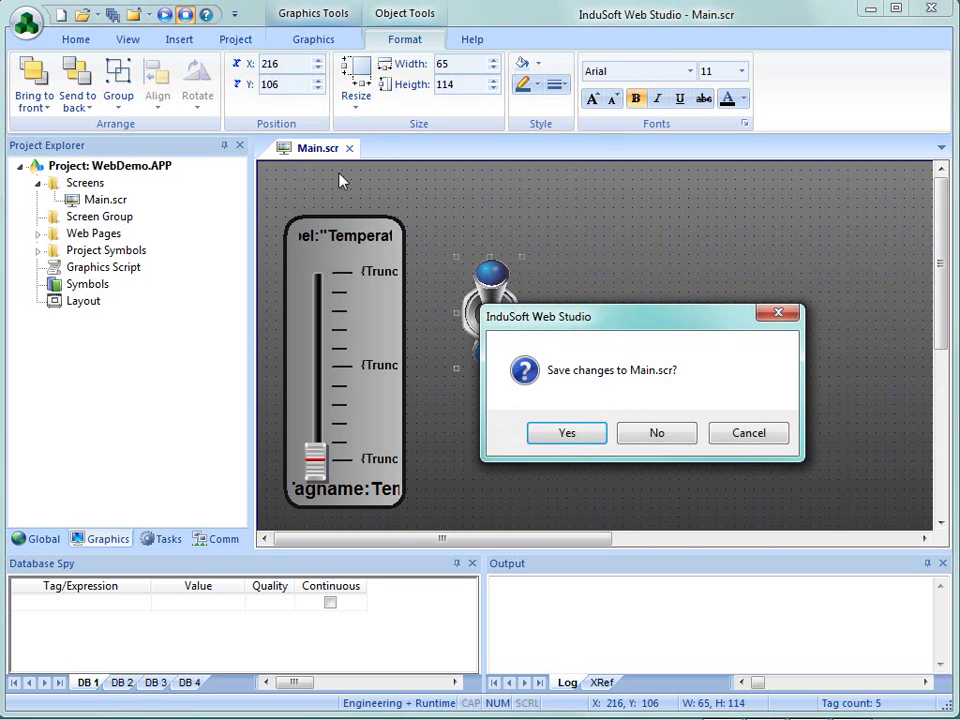
left_click(566, 436)
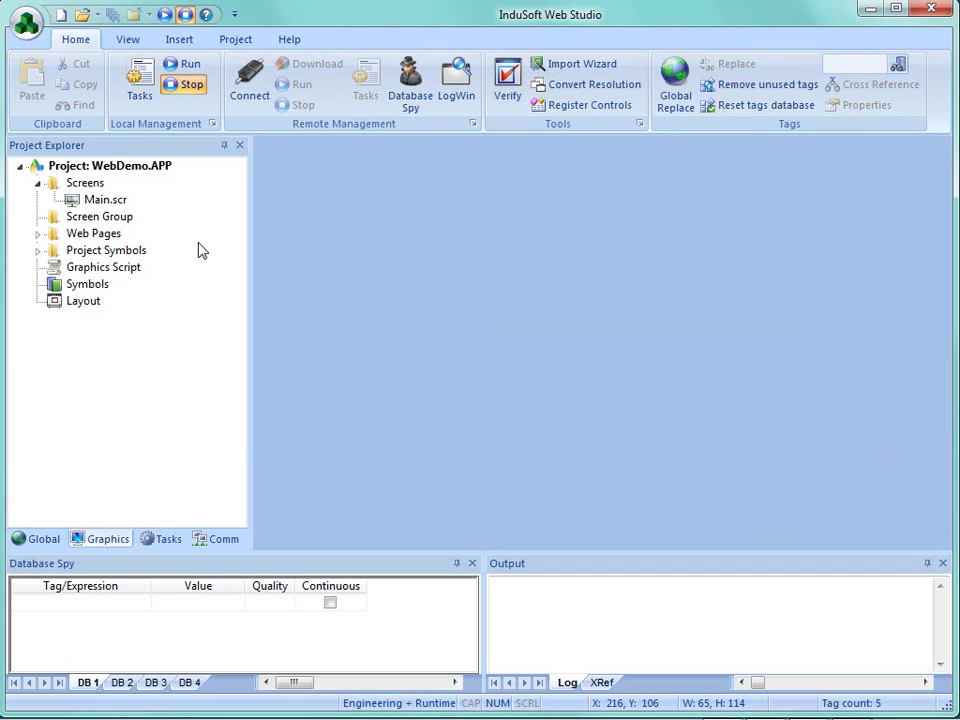
Publish all screens with Save All As HTML and check main.html under Web Pages.
left_click(27, 31)
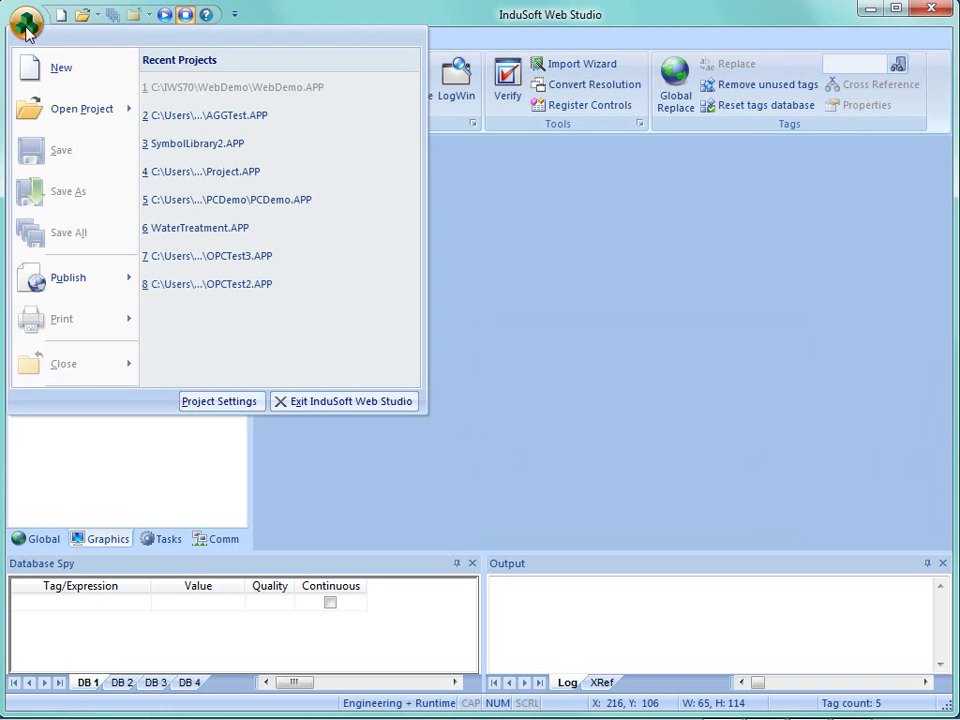
mouse_move(63, 287)
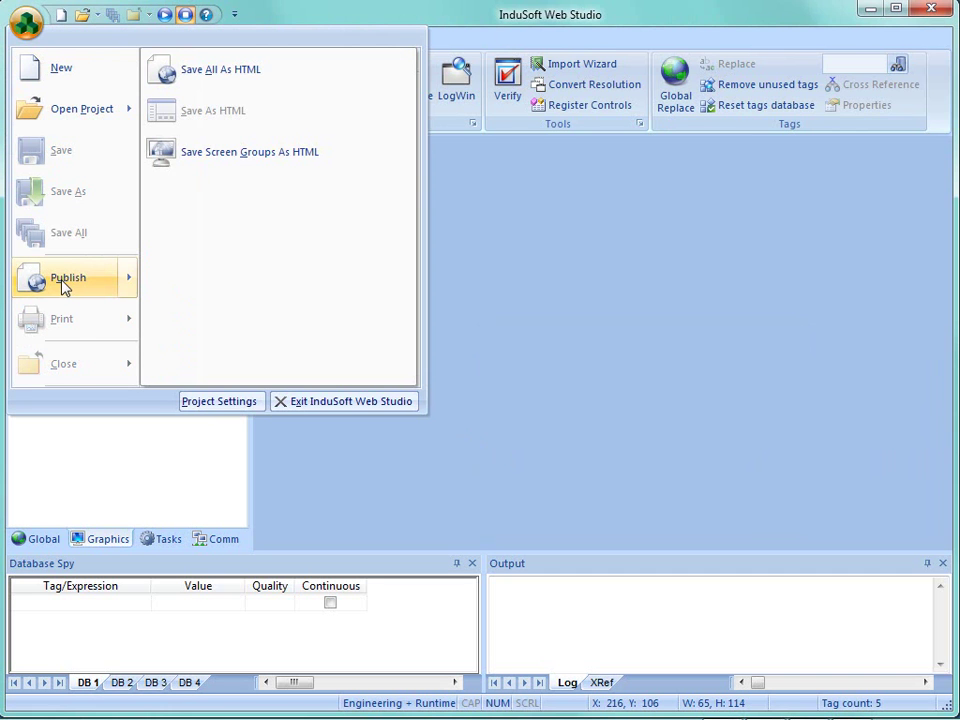
left_click(205, 65)
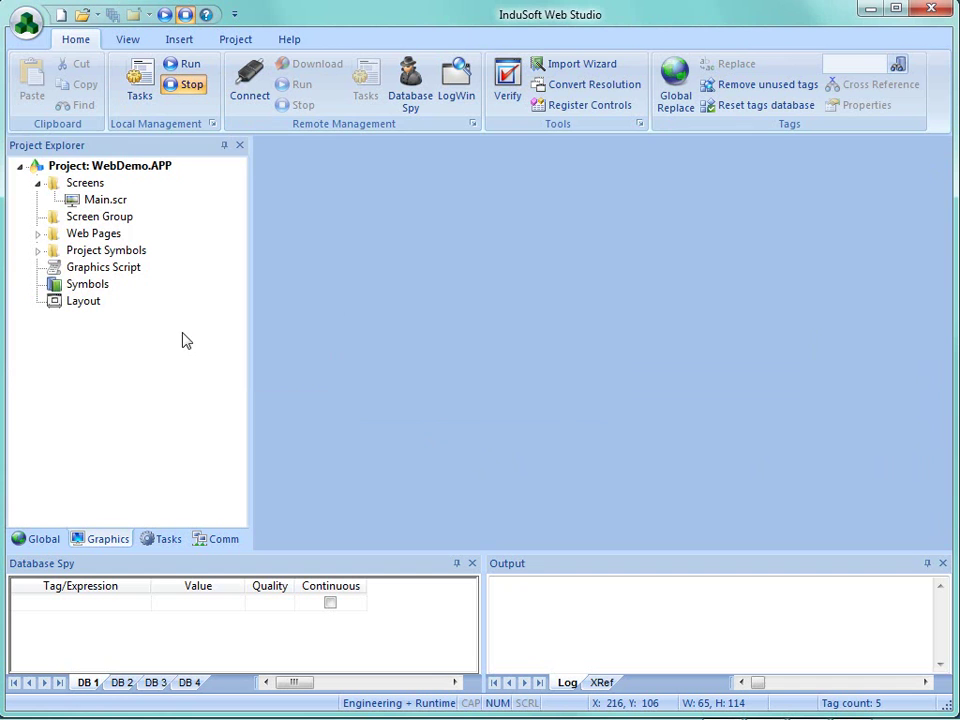
left_click(38, 234)
left_click(100, 267)
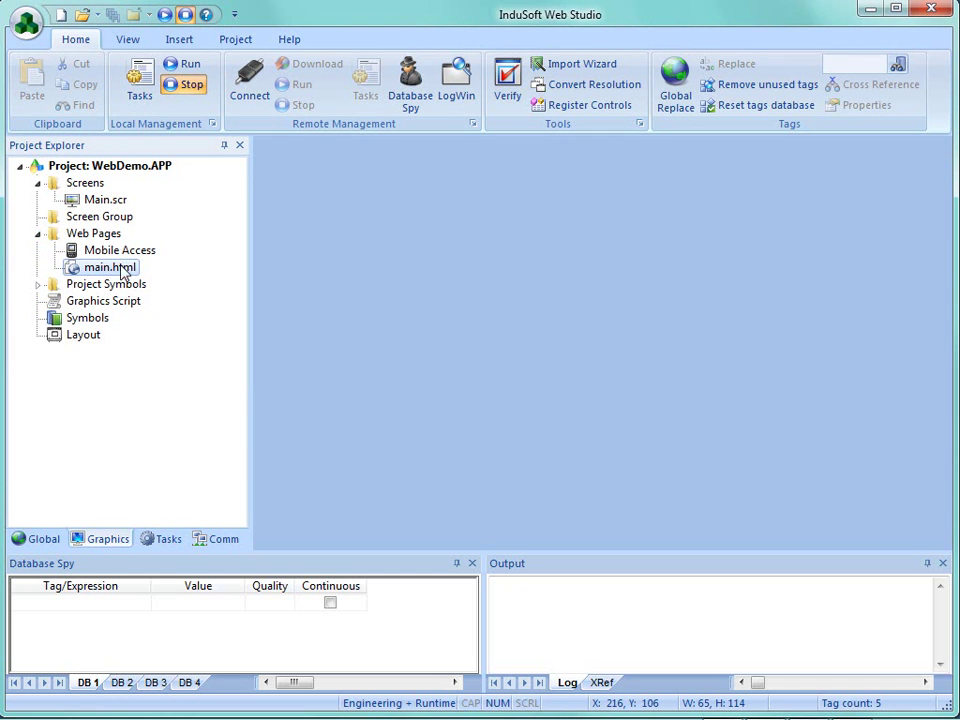
left_click(38, 234)
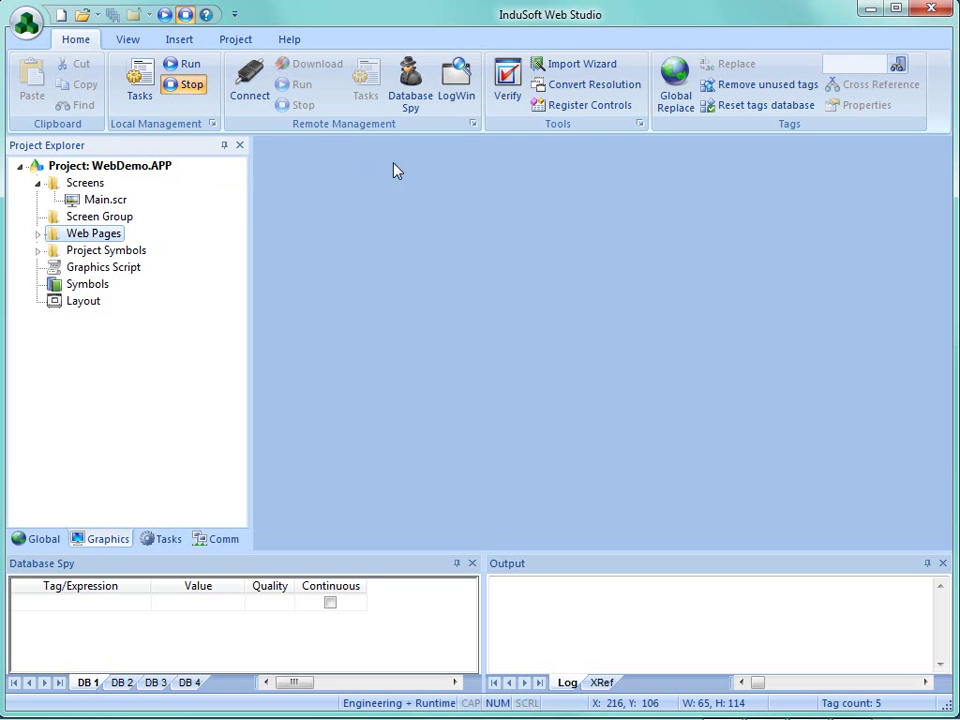
Set the Thin Client Data Server IP address to 127.0.0.1 in the project's Web settings.
left_click(235, 40)
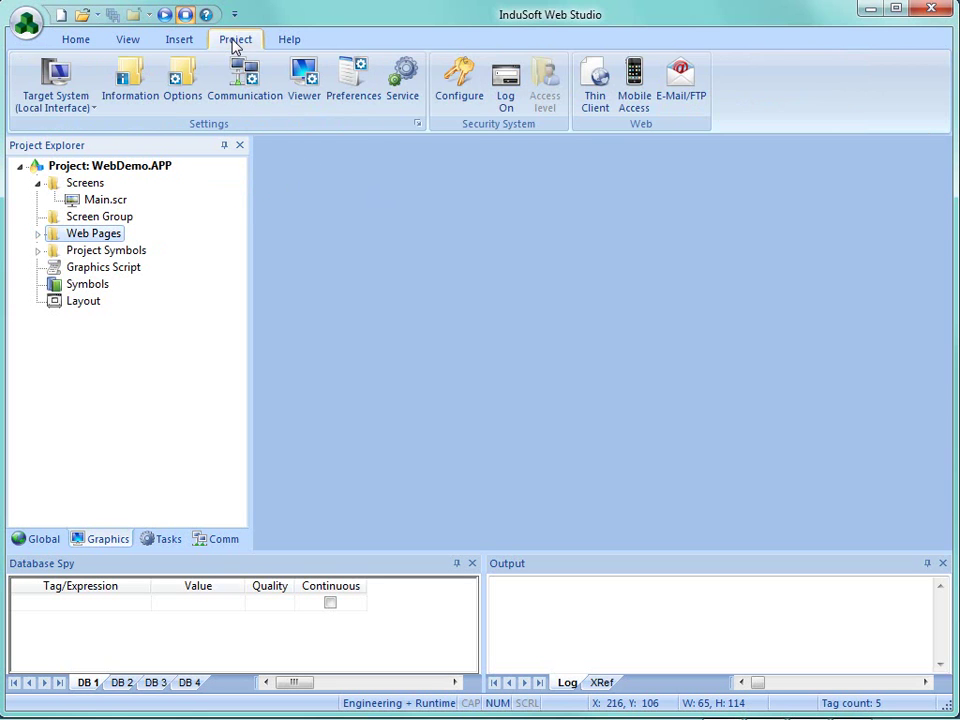
left_click(593, 105)
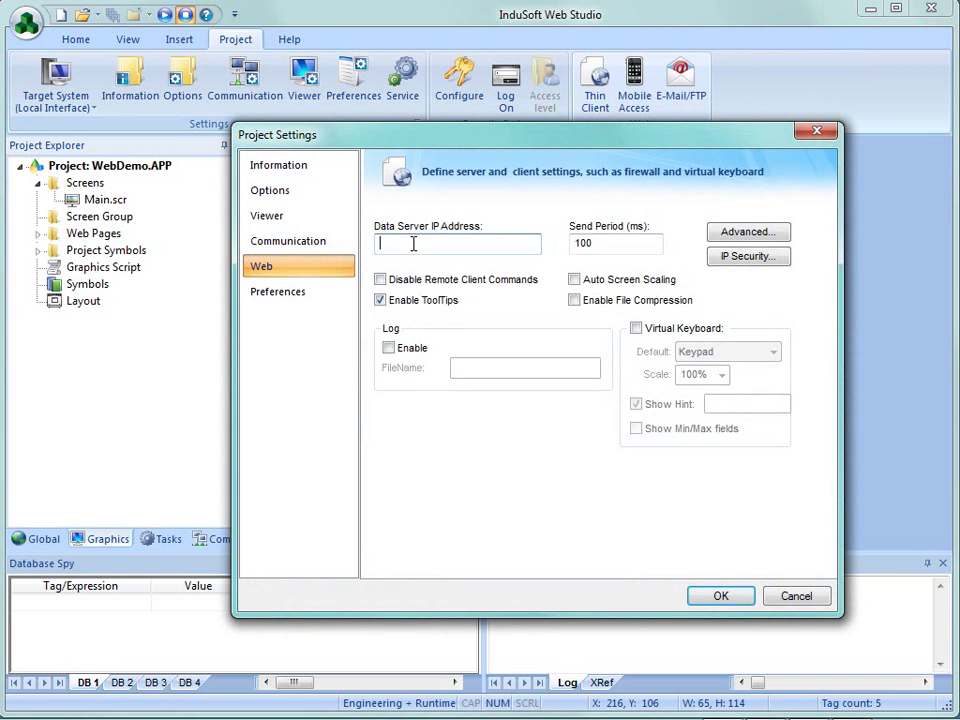
type("127.0.0.1")
left_click(720, 596)
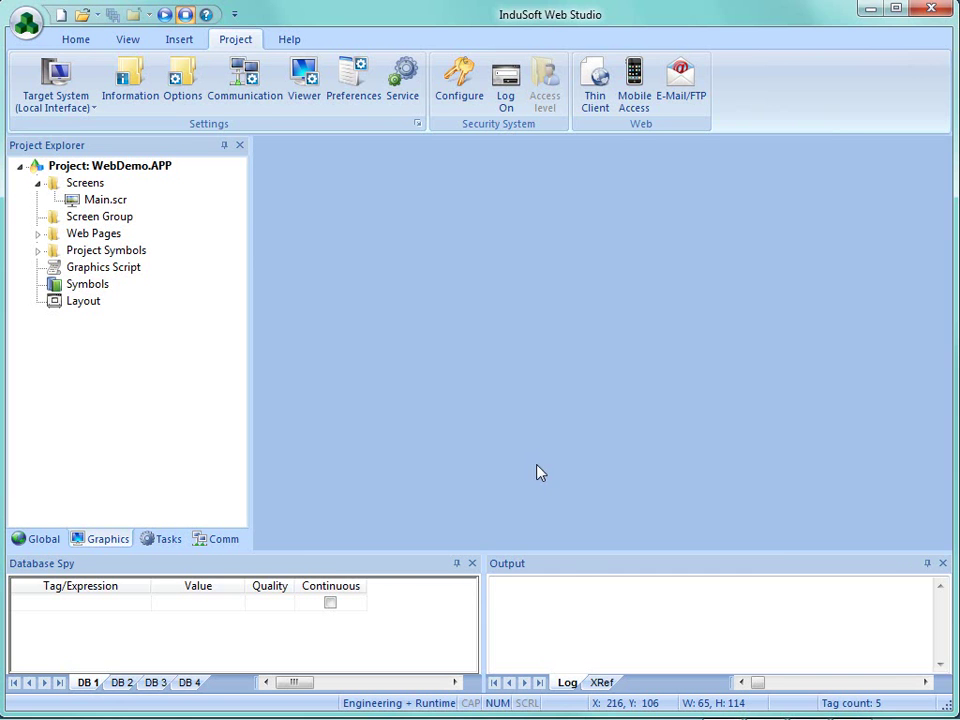
In IIS Manager, verify the Default Web Site path C:\IWS70\WebDemo\Web passes Test Settings and accept.
key("alt+Tab")
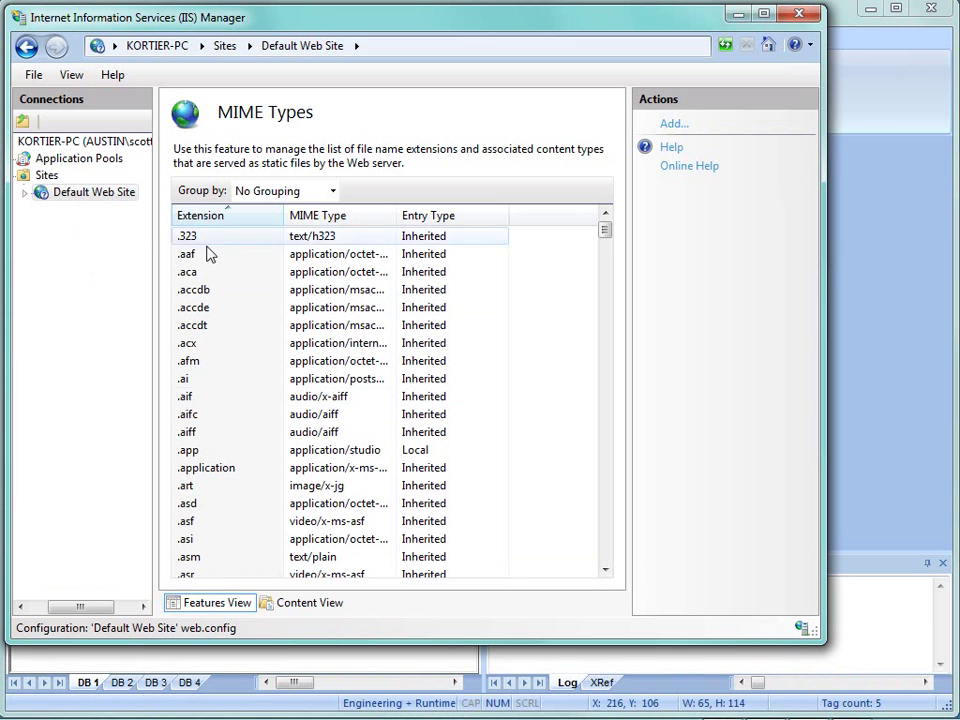
left_click(40, 160)
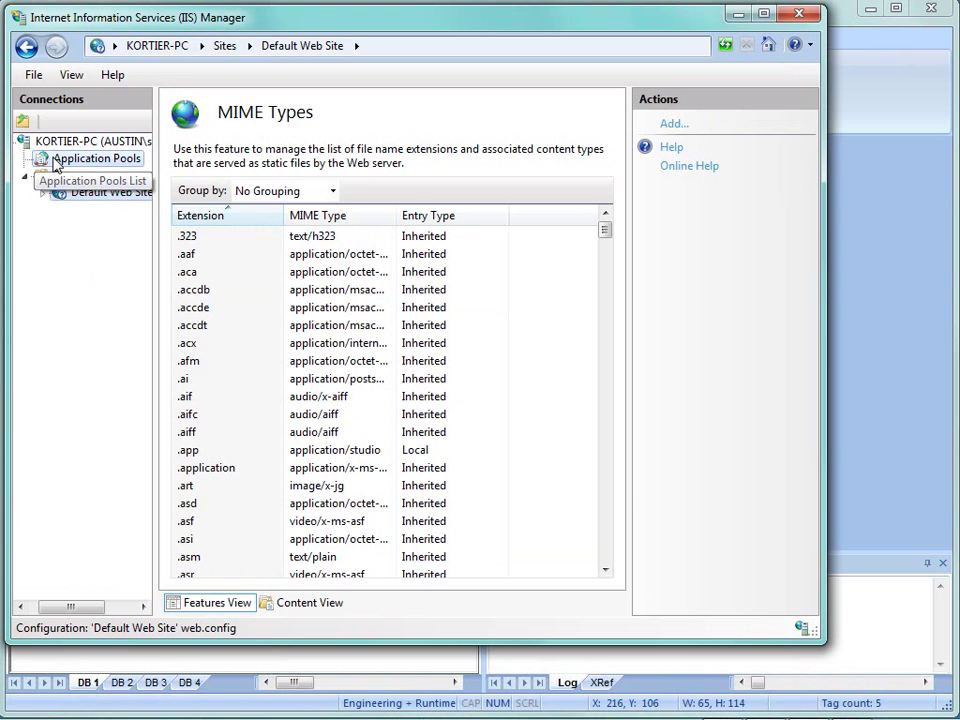
left_click(55, 146)
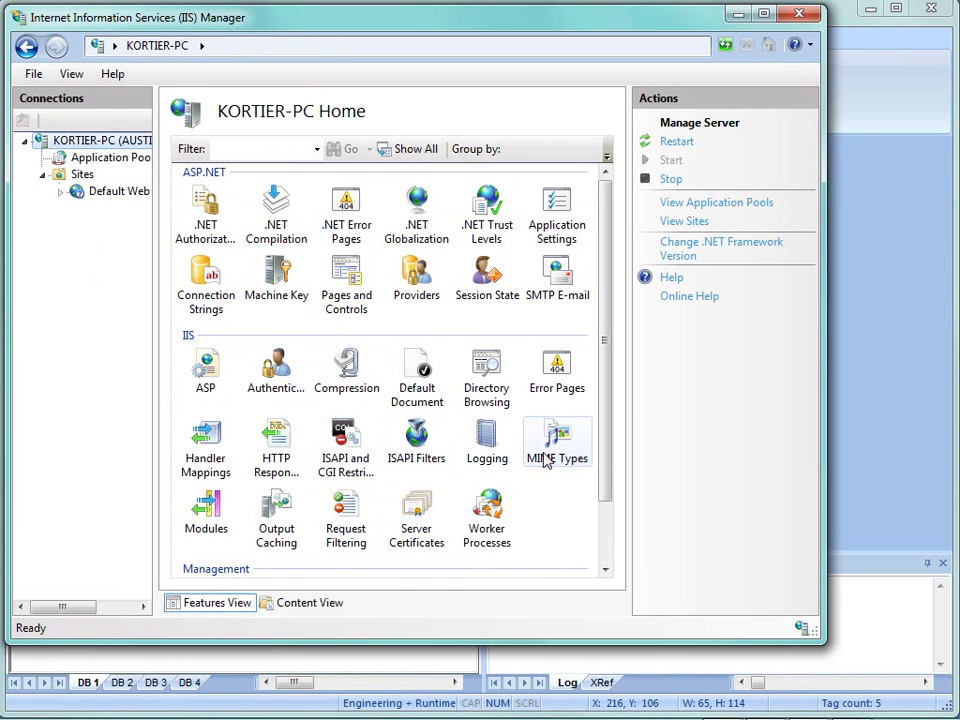
left_click(50, 176)
left_click(70, 195)
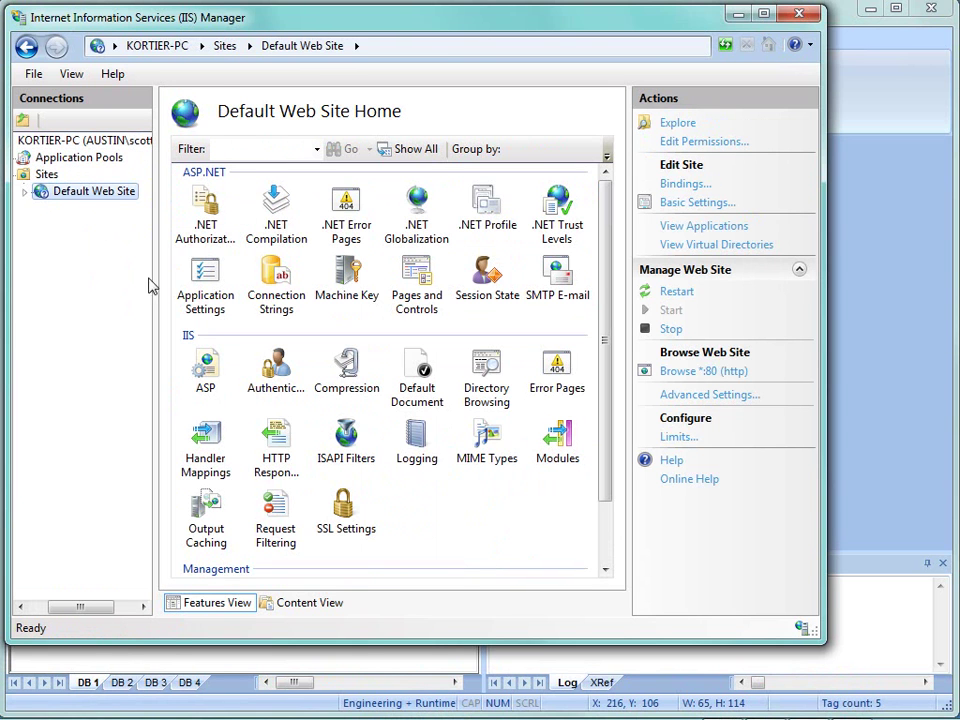
left_click(679, 210)
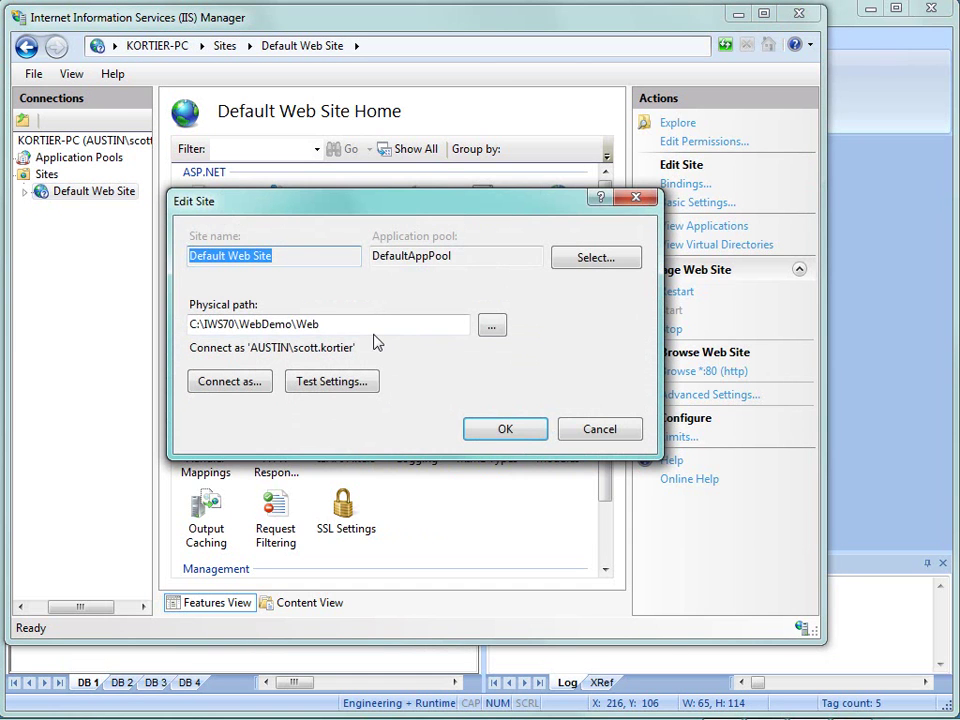
left_click_drag(320, 324, 240, 324)
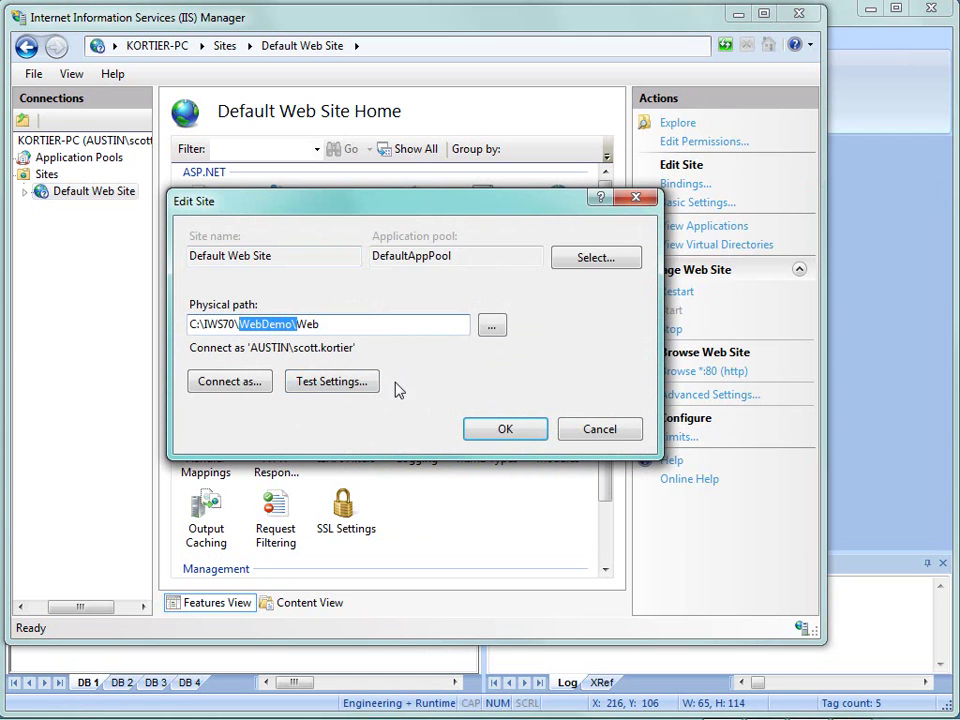
left_click(340, 386)
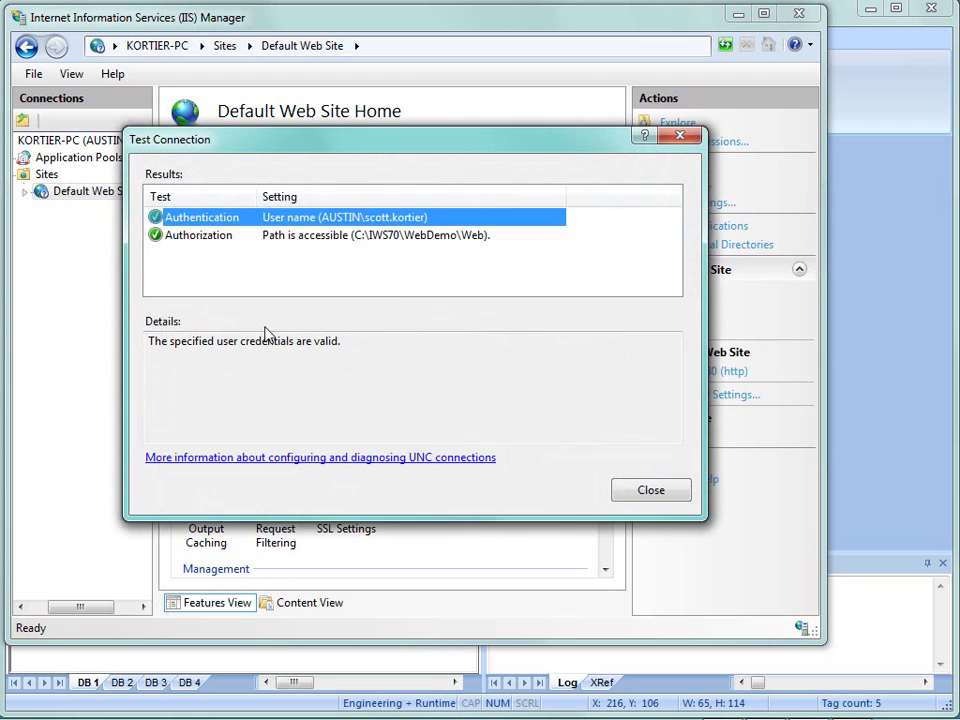
left_click(636, 495)
left_click(506, 428)
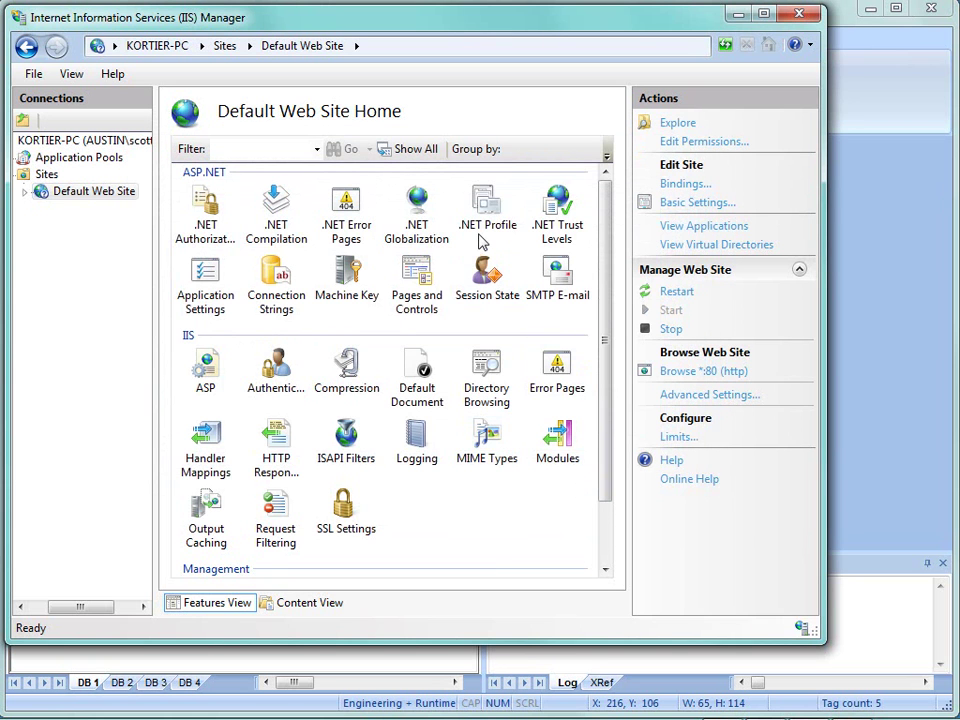
left_click(500, 447)
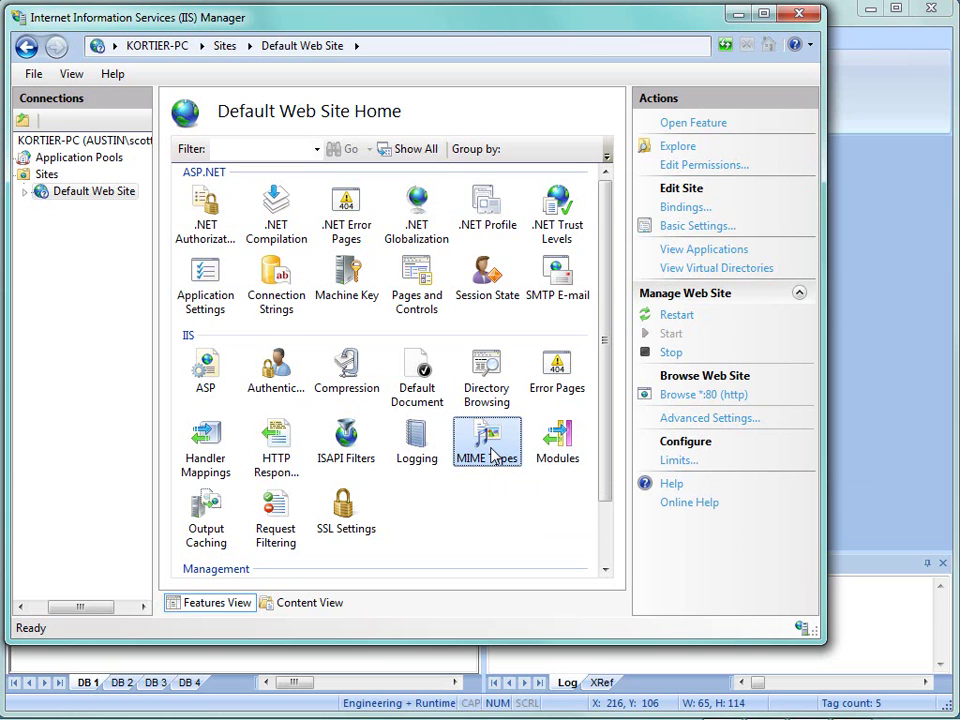
double_click(490, 455)
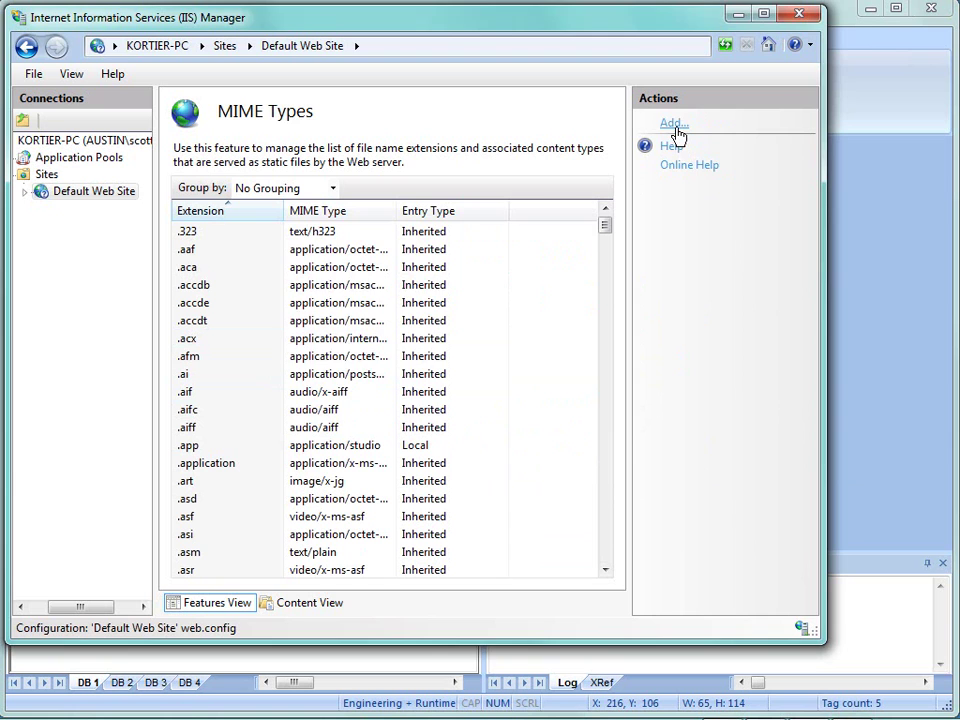
left_click(673, 124)
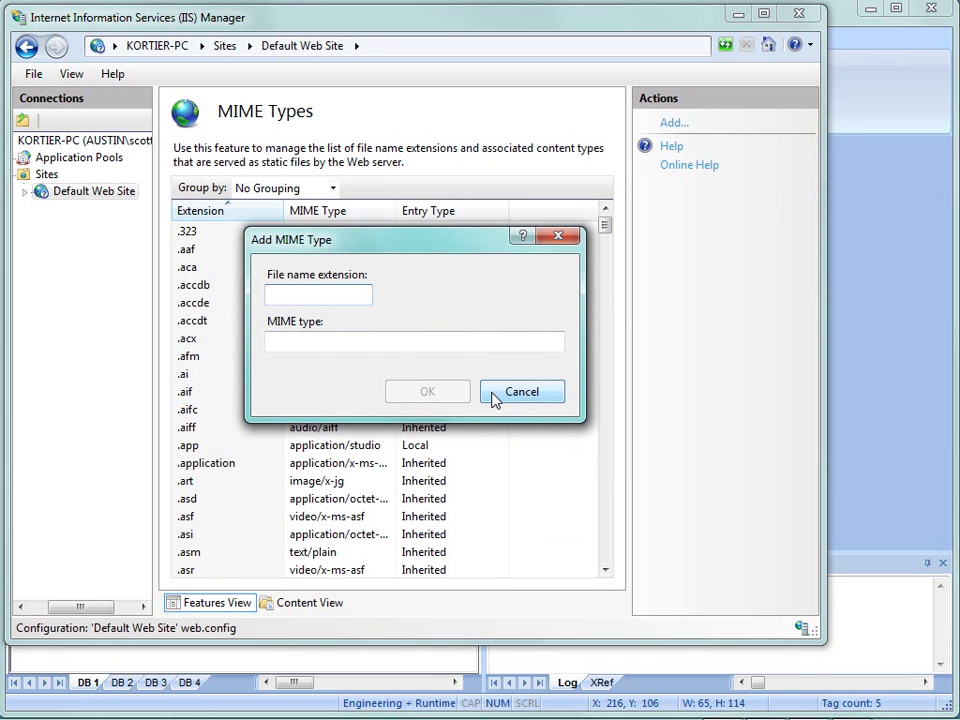
left_click(493, 396)
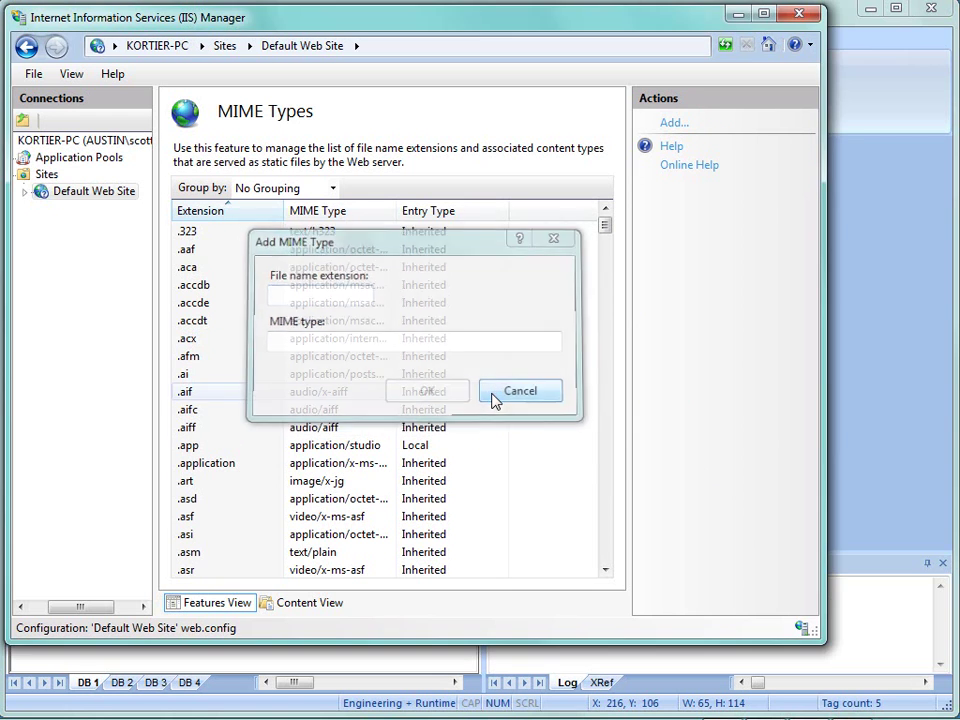
double_click(58, 197)
left_click(60, 174)
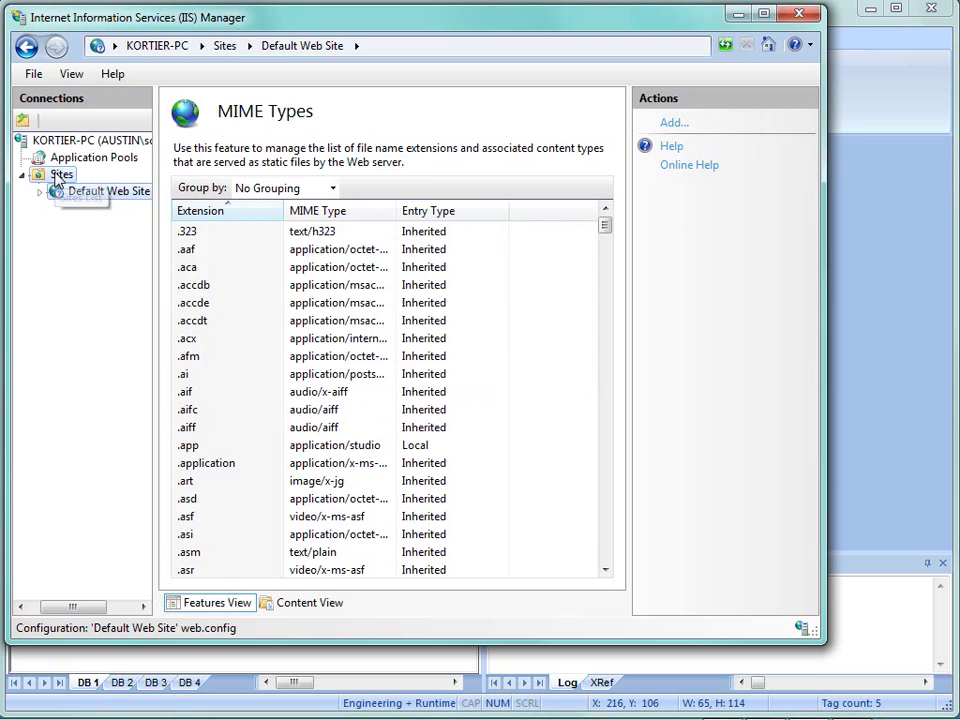
left_click(75, 191)
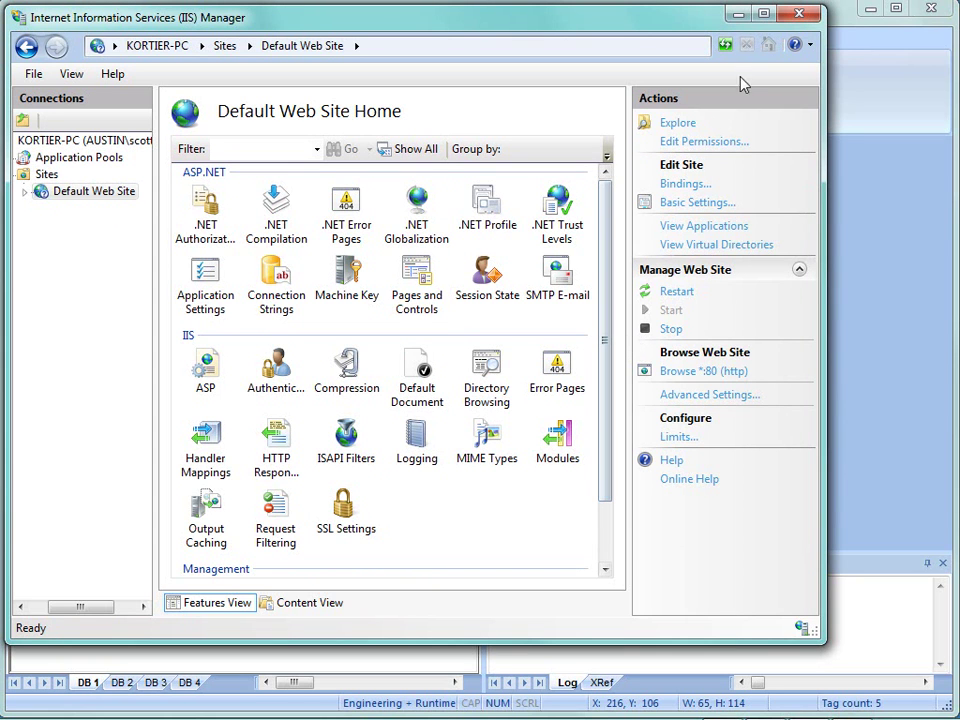
Make Main.scr the startup screen and run the WebDemo project's run-time tasks.
left_click(736, 16)
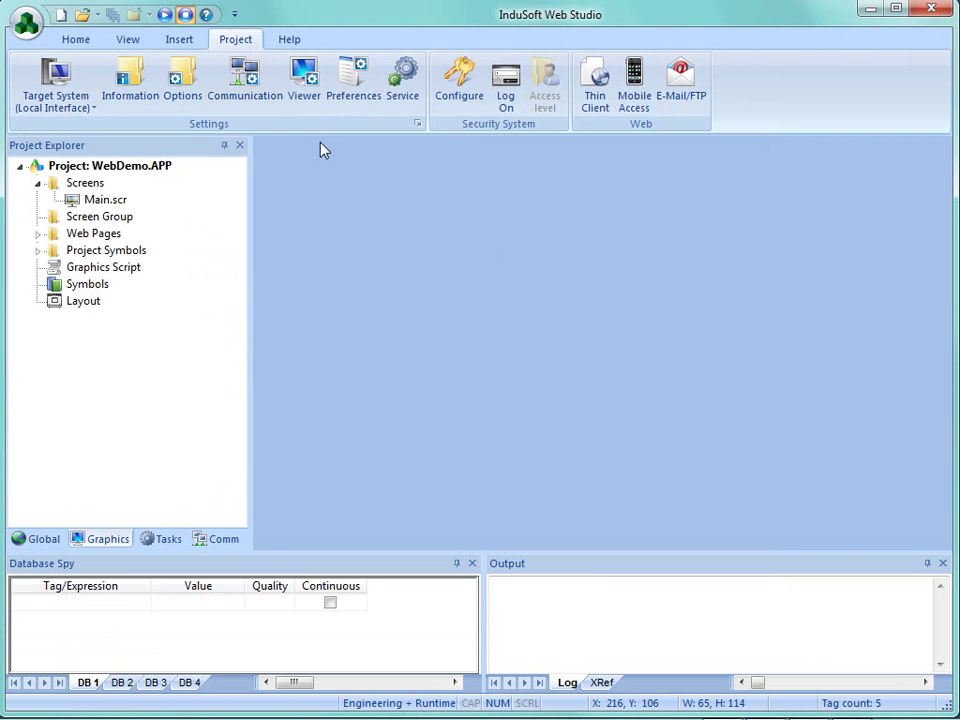
left_click(96, 203)
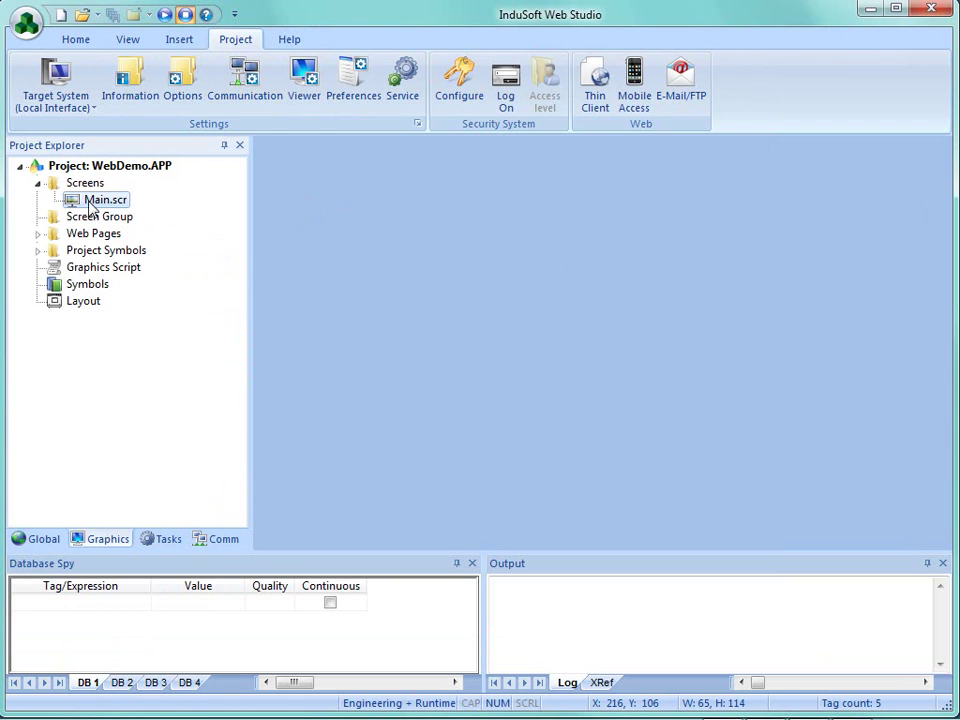
right_click(92, 206)
left_click(138, 266)
left_click(75, 39)
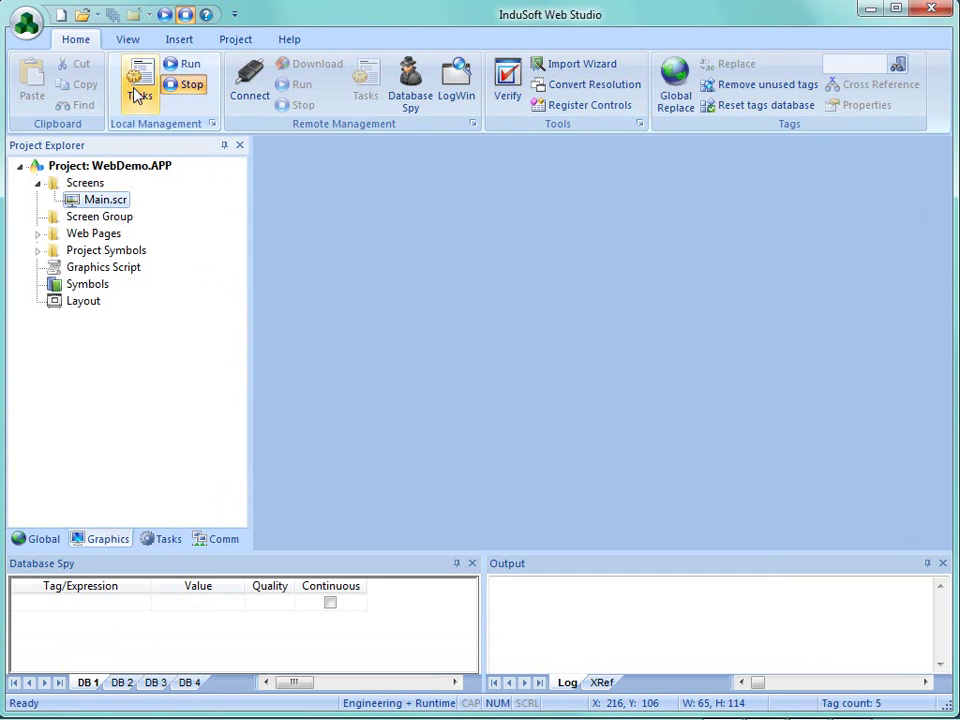
left_click(183, 65)
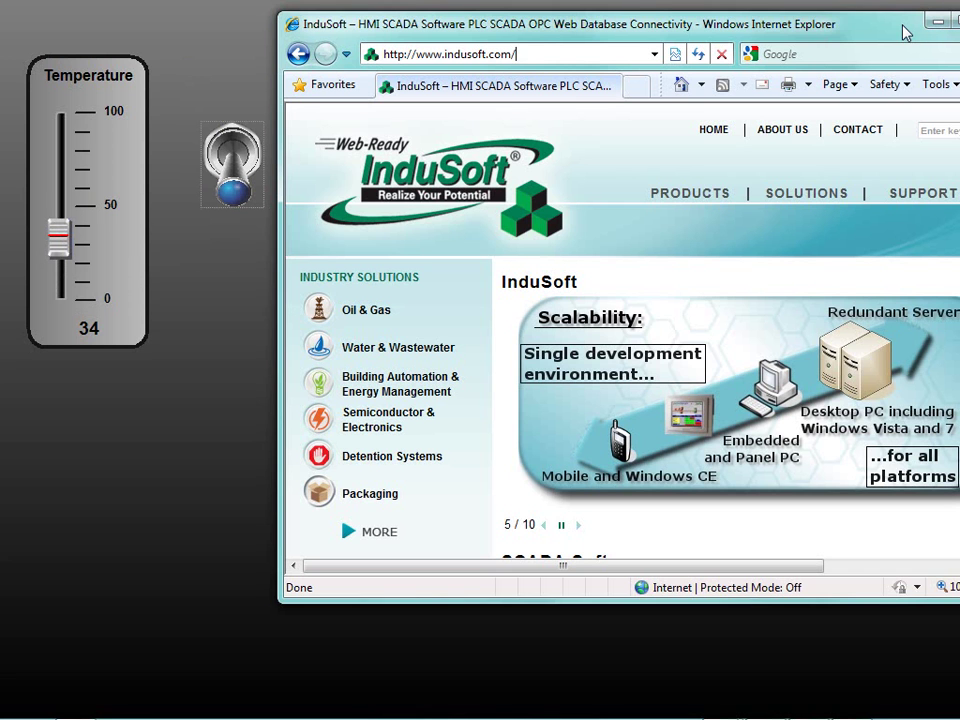
Load 127.0.0.1/main.html in Internet Explorer.
left_click(538, 56)
type("12")
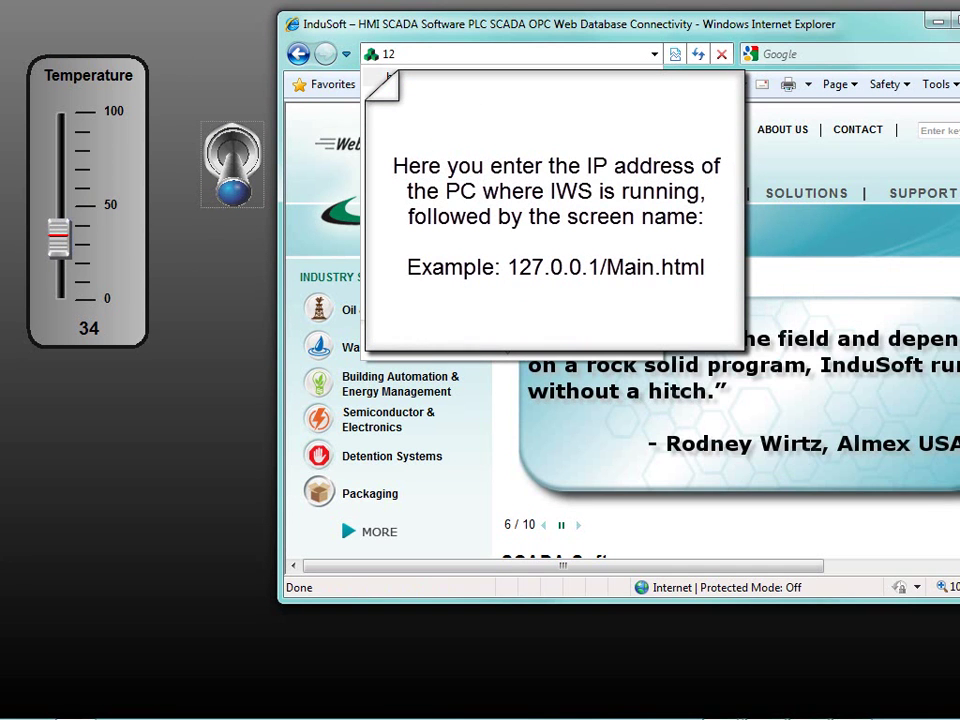
type("7.0.0.1/main.html")
key("Return")
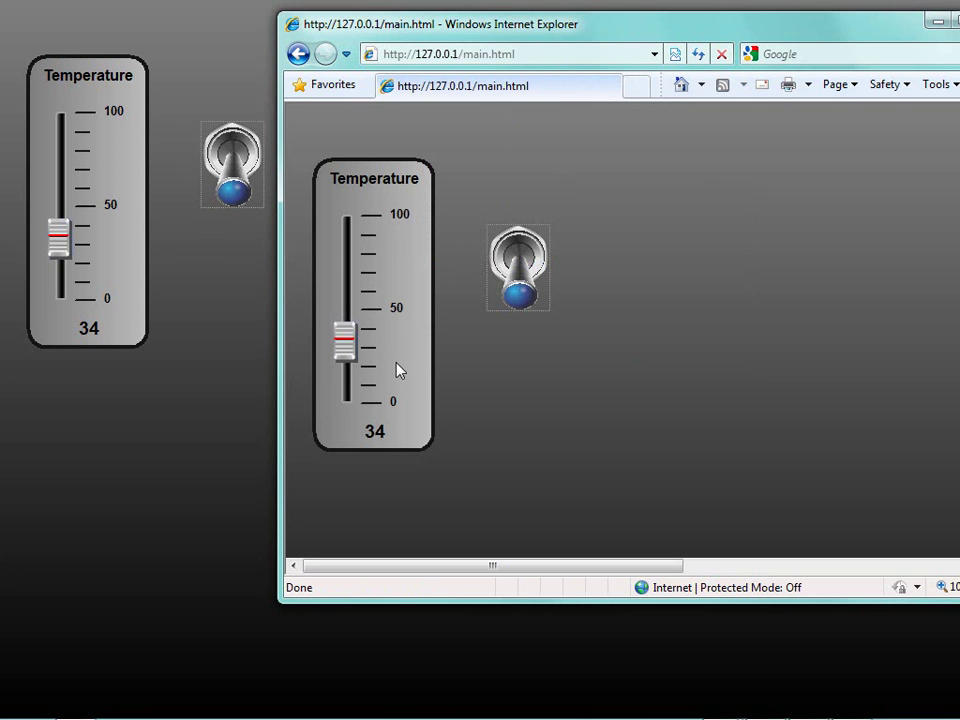
Move the web slider to 73, flip the toggle up and back, then set Temperature to 29.
left_click_drag(344, 340, 355, 270)
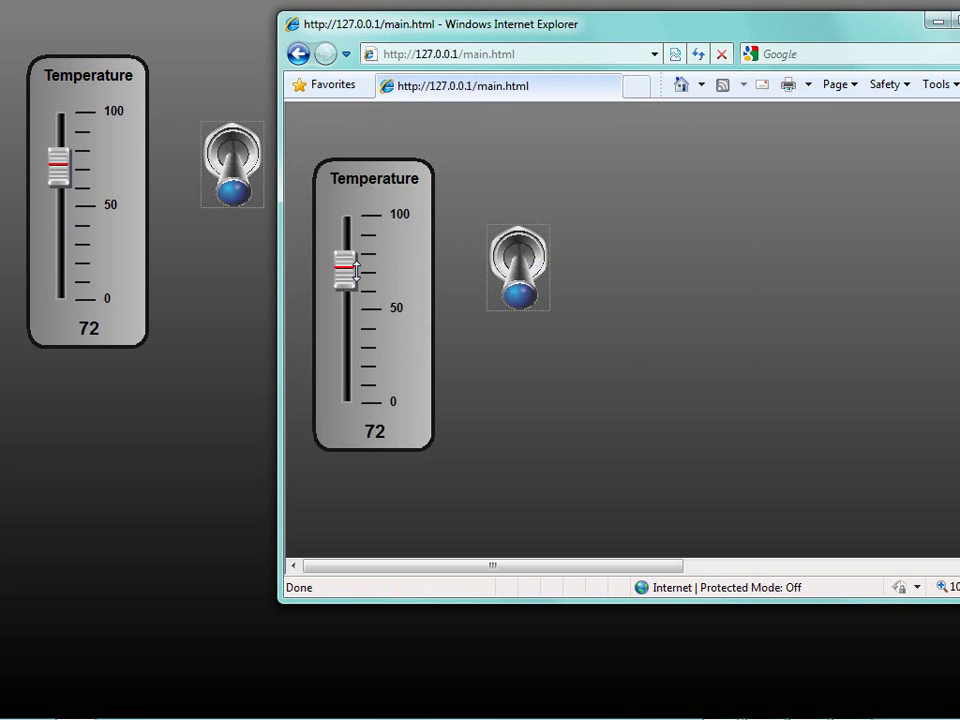
left_click(522, 266)
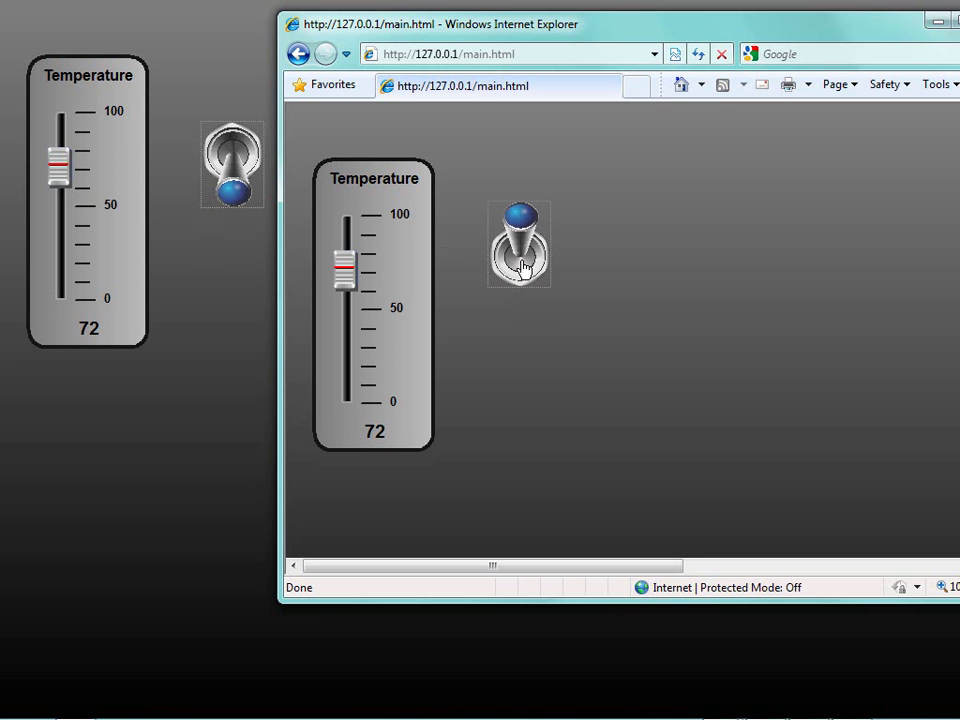
left_click(522, 266)
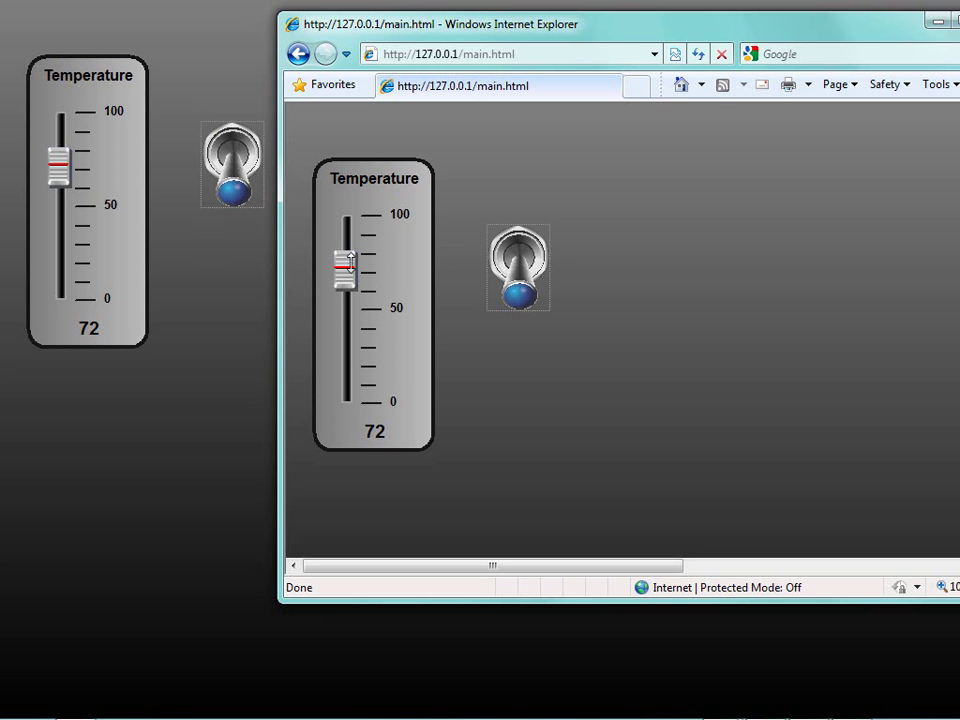
mouse_move(344, 267)
left_mouse_down()
mouse_move(346, 300)
mouse_move(349, 258)
left_mouse_up()
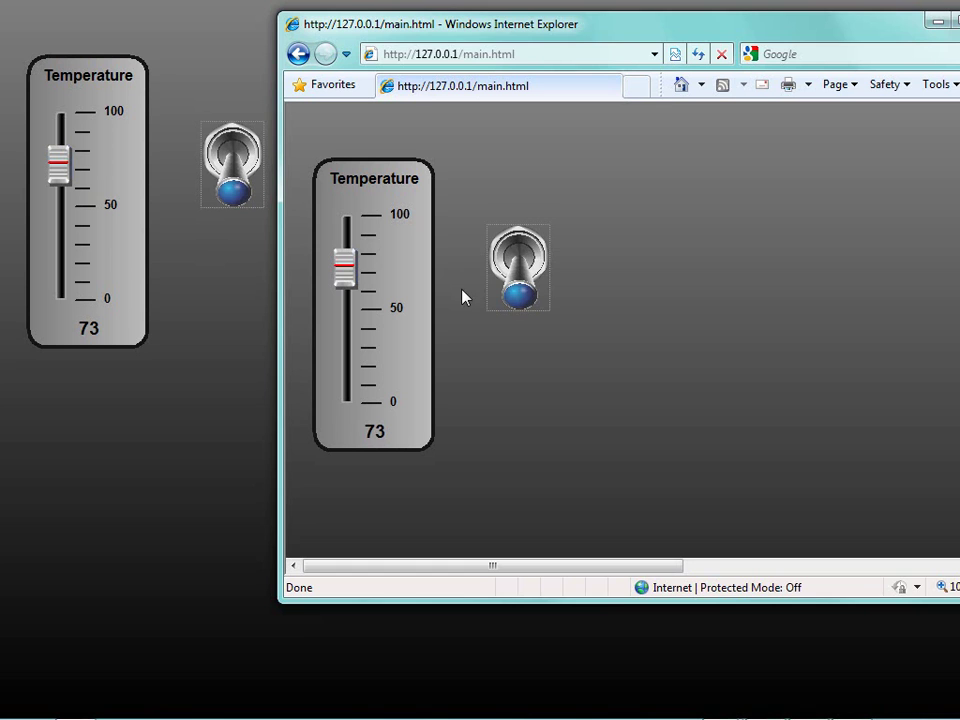
left_click_drag(410, 31, 404, 92)
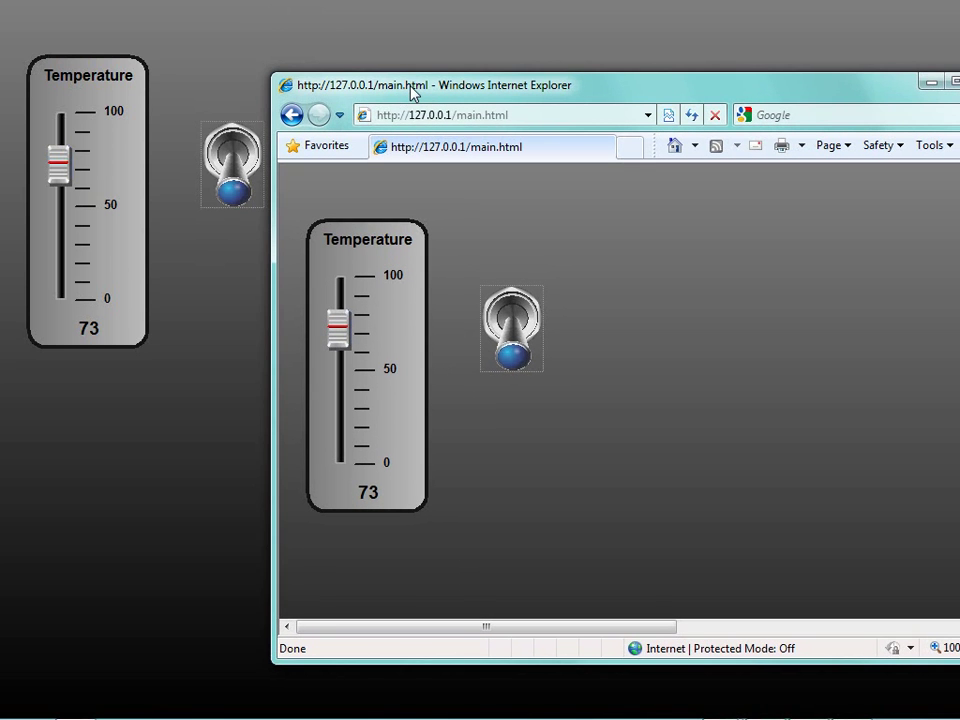
left_click_drag(432, 91, 448, 75)
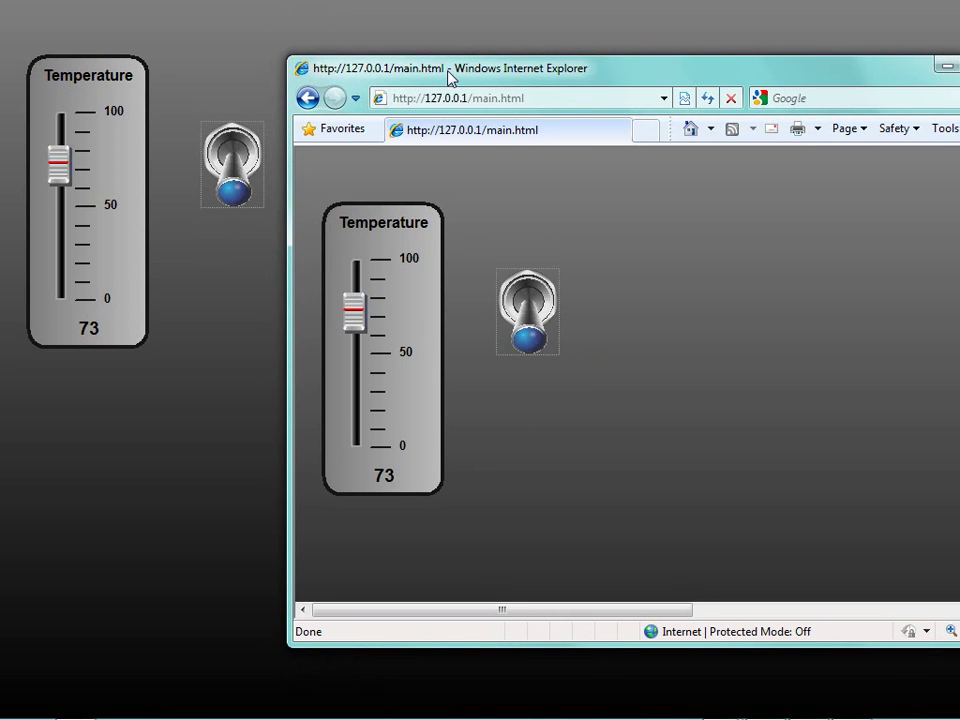
left_click_drag(371, 328, 370, 409)
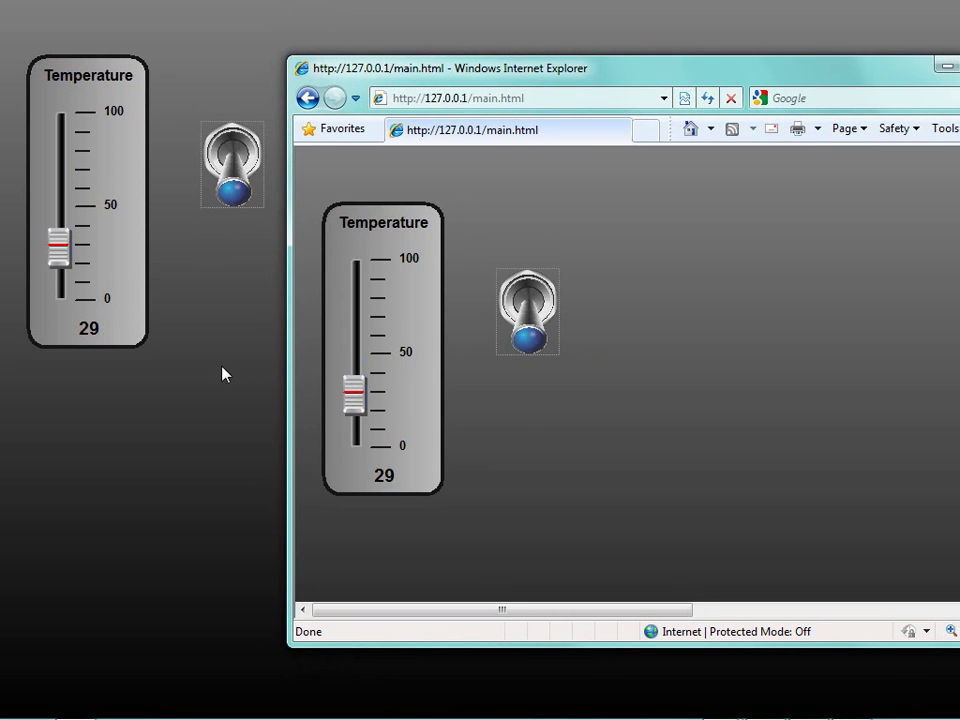